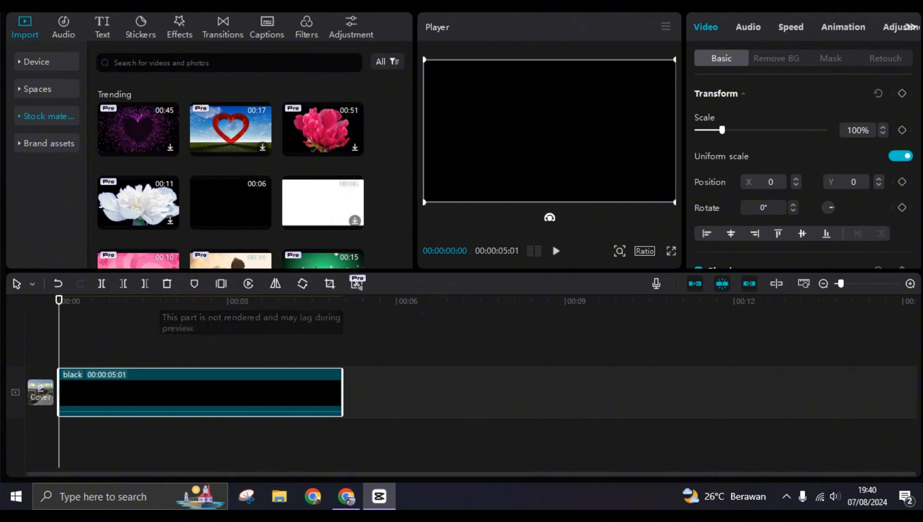
Replace the black clip with a freeze frame of it and extend the freeze clip to 10 seconds.
left_click(221, 284)
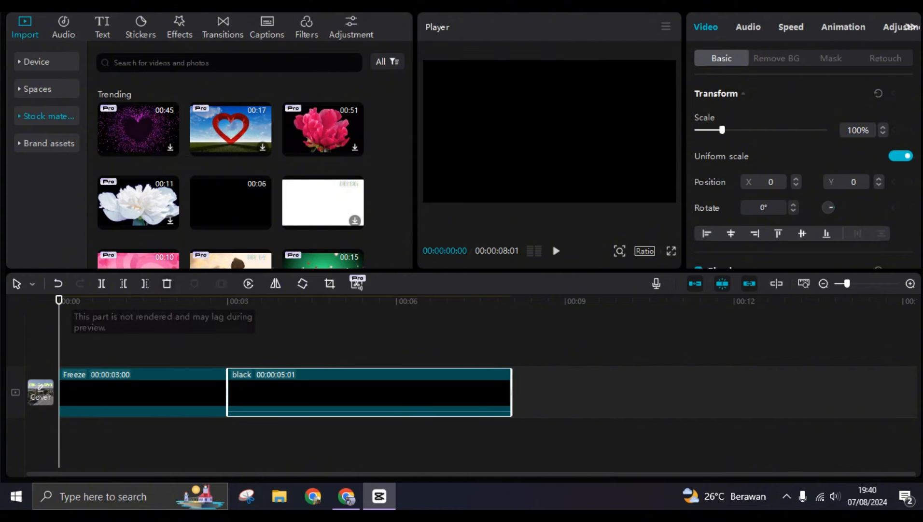
left_click(167, 284)
left_click(160, 301)
left_click(160, 392)
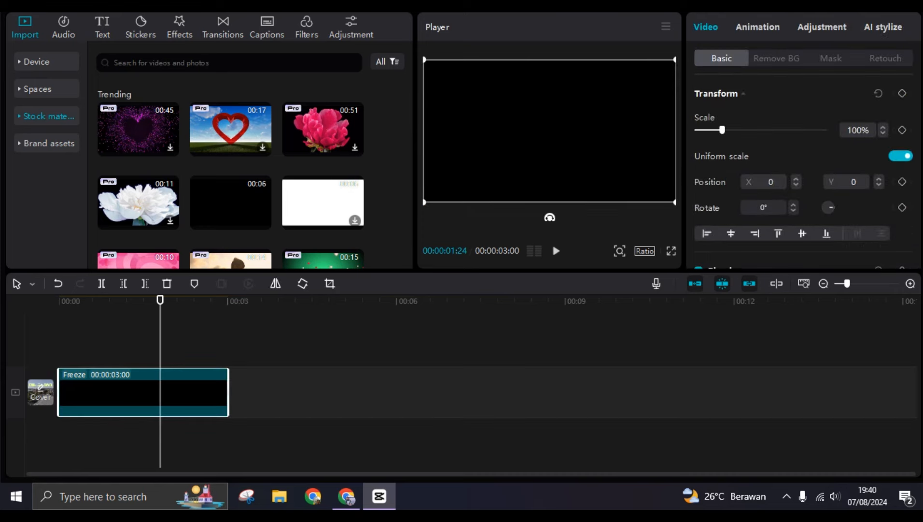
left_click_drag(228, 393, 622, 392)
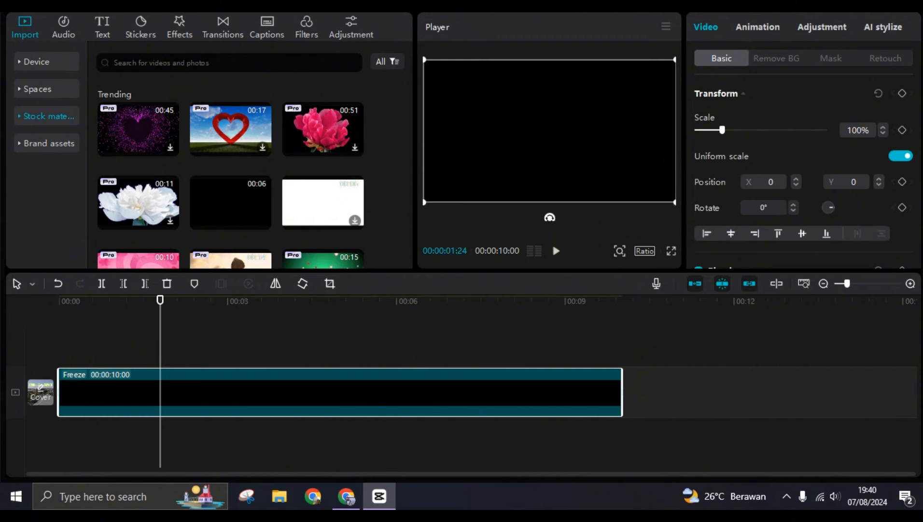
Add a default text clip at the timeline start reading "HORROR" and enlarge it in the preview.
left_click_drag(161, 300, 59, 300)
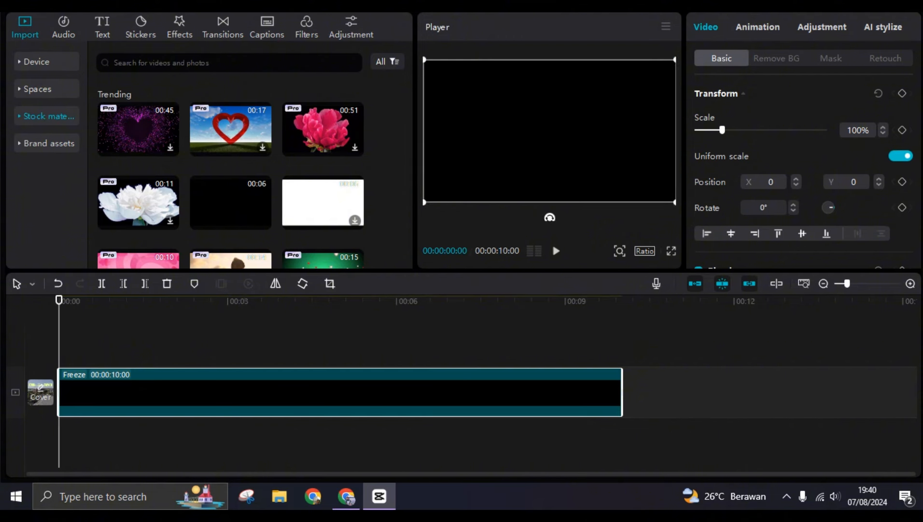
left_click(102, 27)
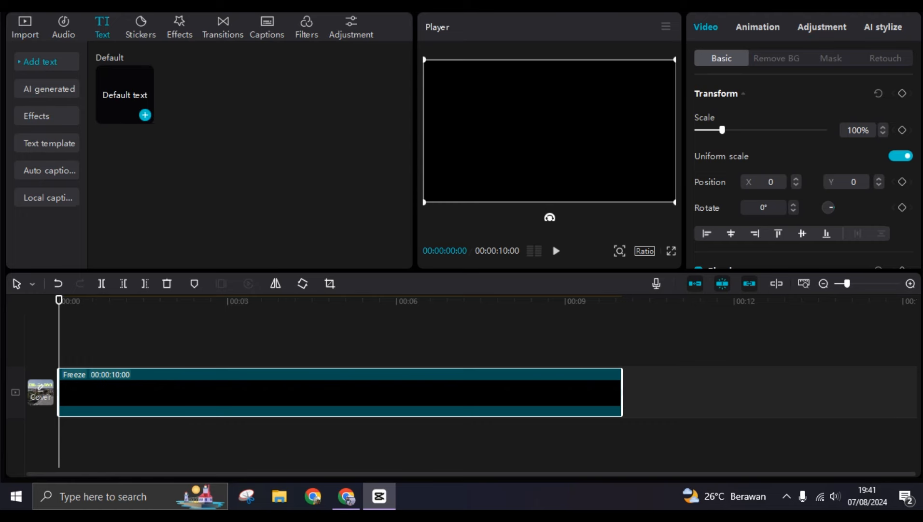
left_click(145, 115)
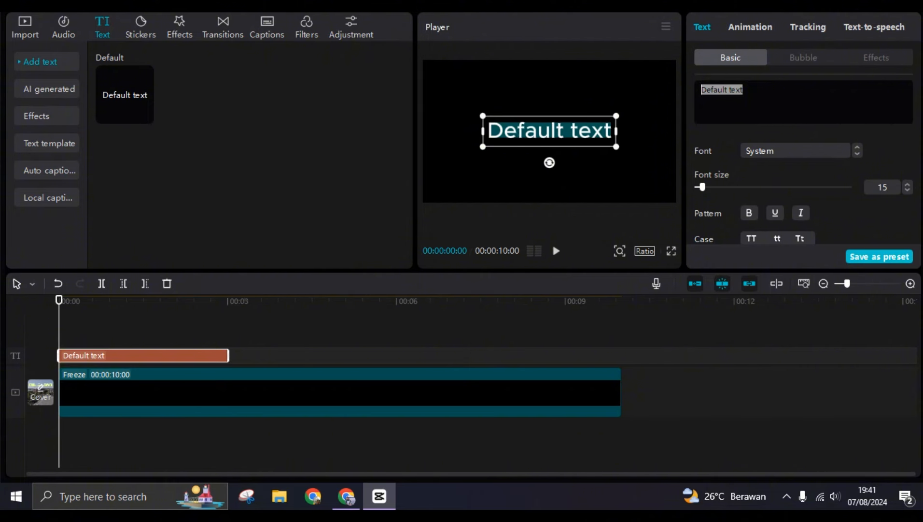
type("HORRO")
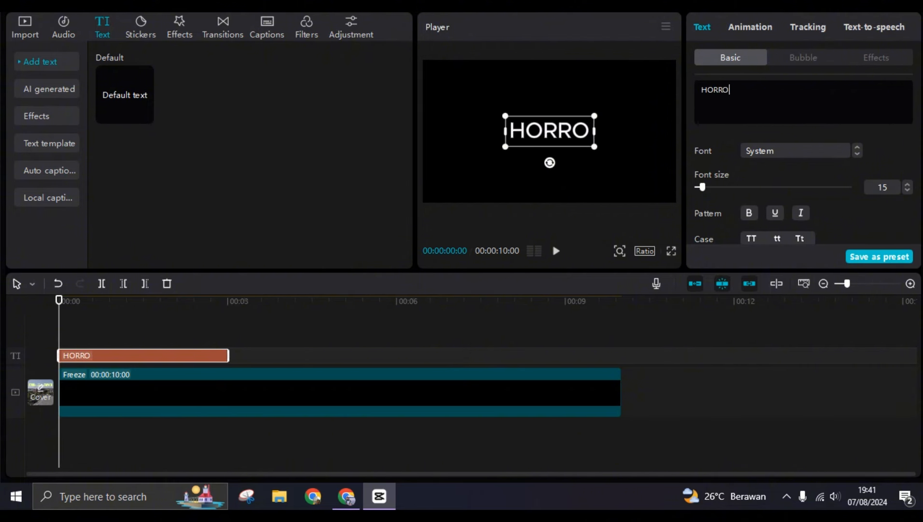
type("R")
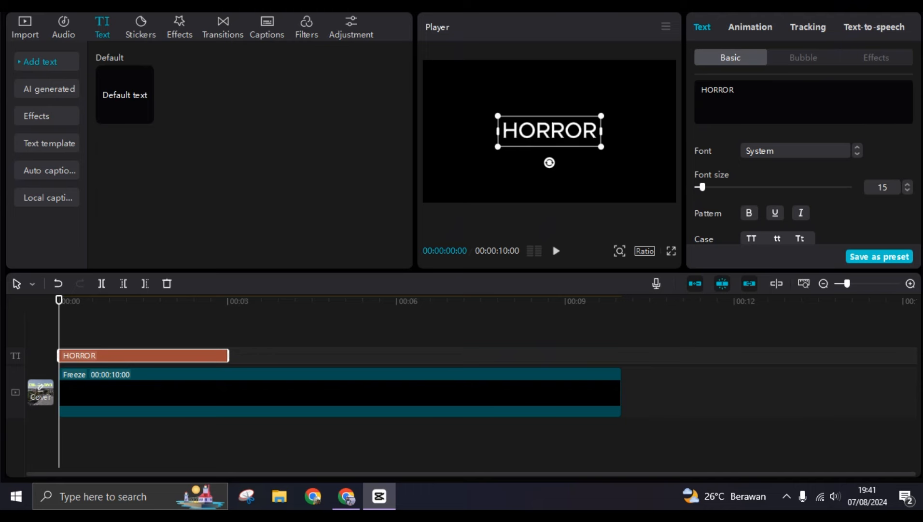
left_click_drag(601, 147, 670, 187)
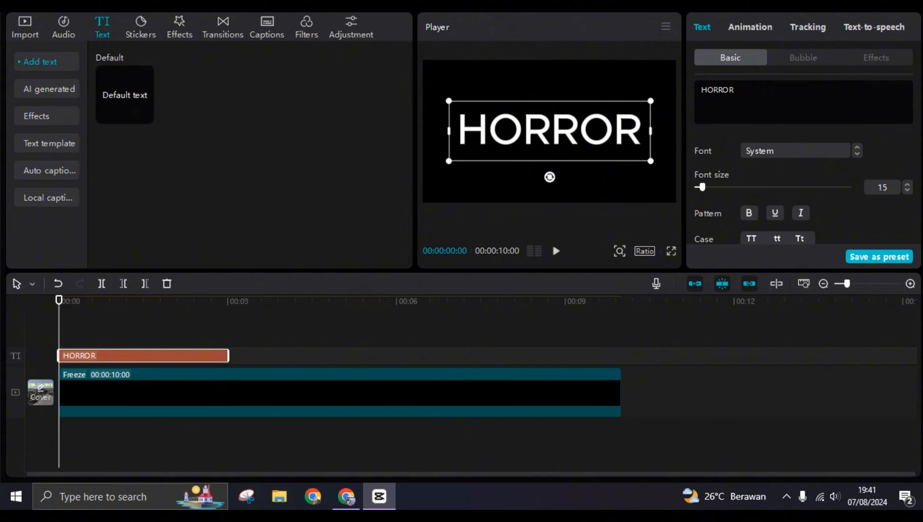
Search the fonts for "TERROR" and apply the first Terror font to the HORROR text.
left_click(798, 151)
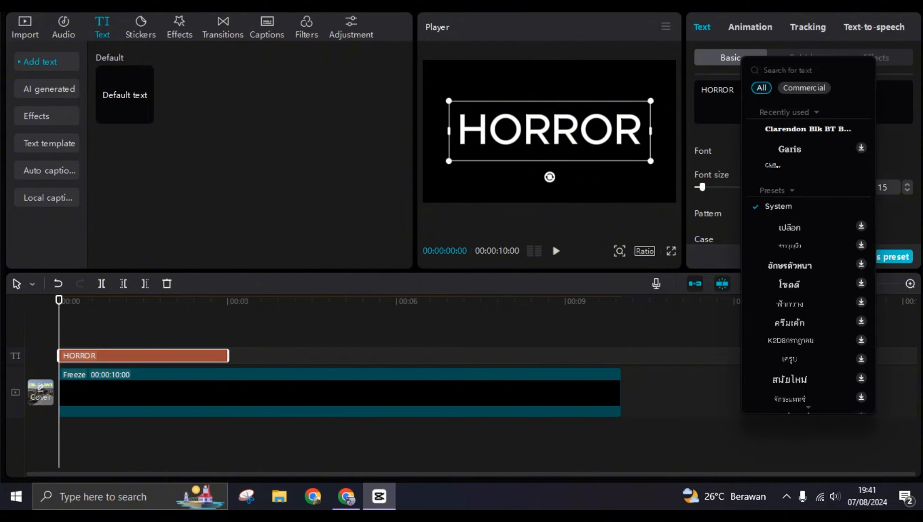
type("TERROR")
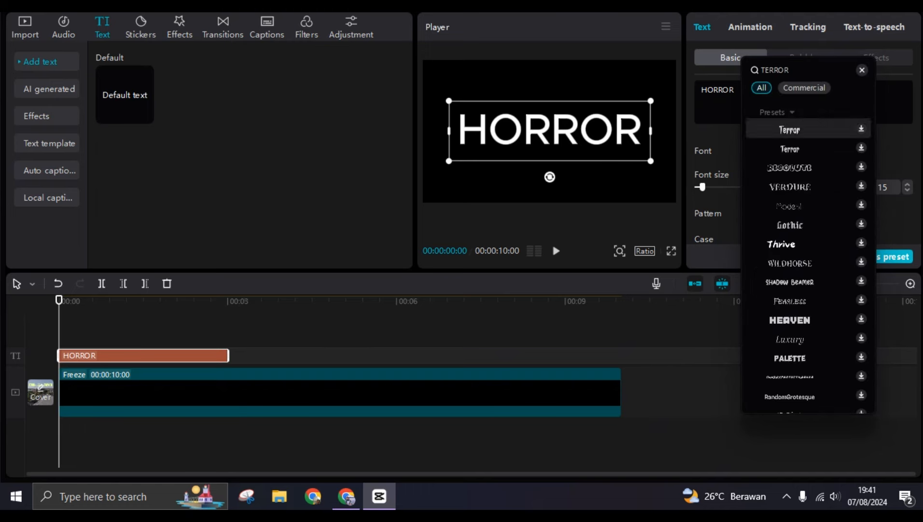
left_click(861, 129)
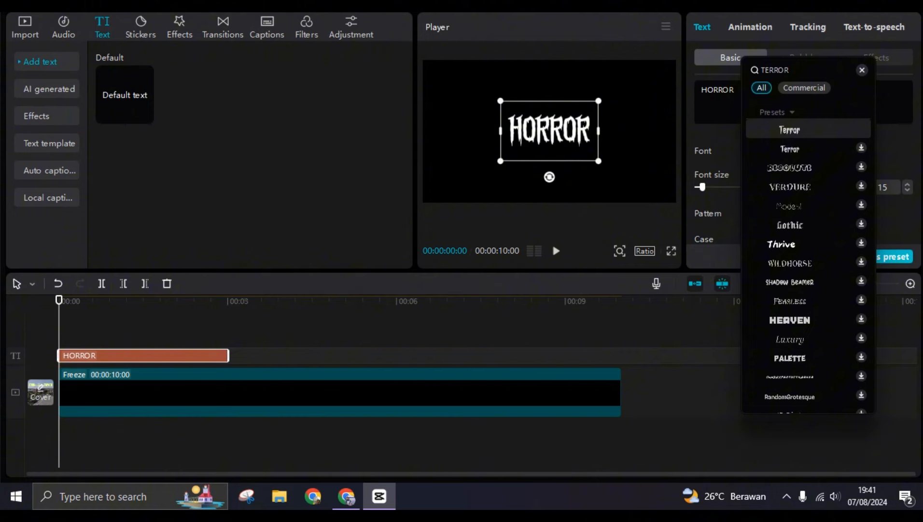
left_click(790, 129)
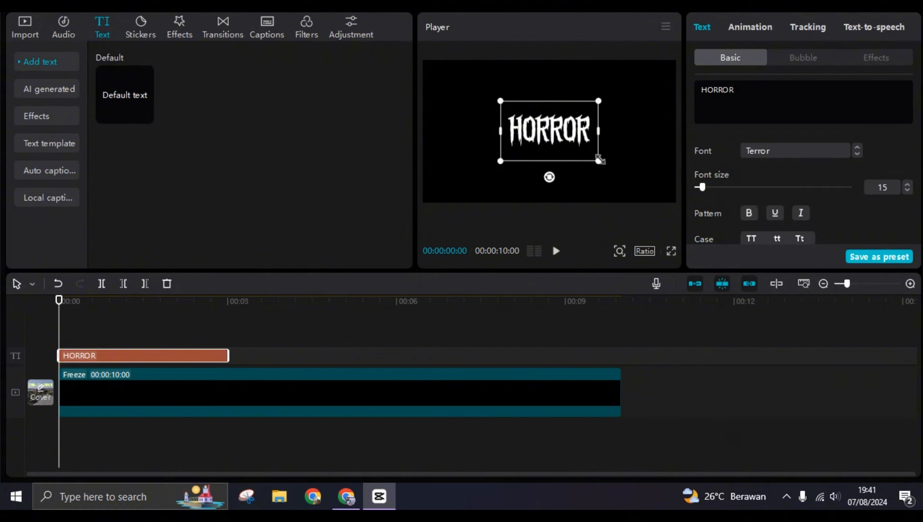
Enlarge the HORROR text to fill most of the frame and format it bold at font size 16.
left_click_drag(599, 161, 672, 195)
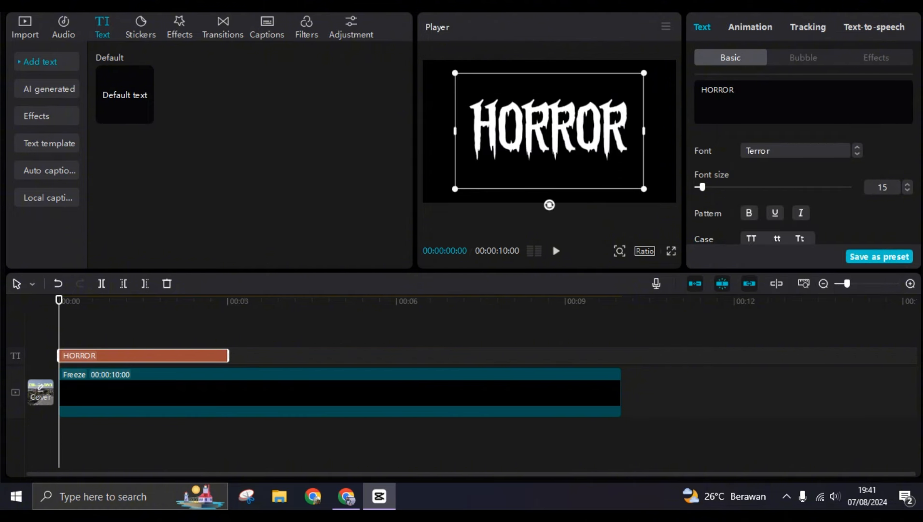
left_click(749, 213)
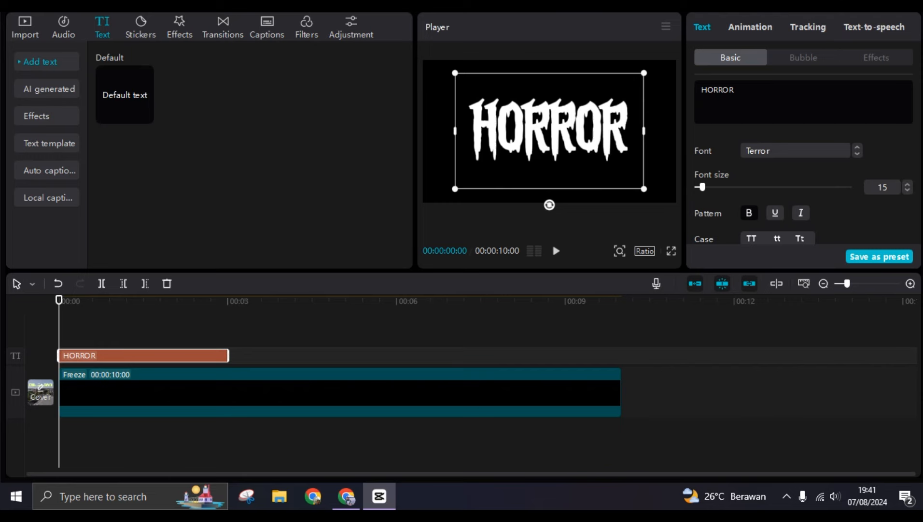
left_click_drag(703, 187, 703, 187)
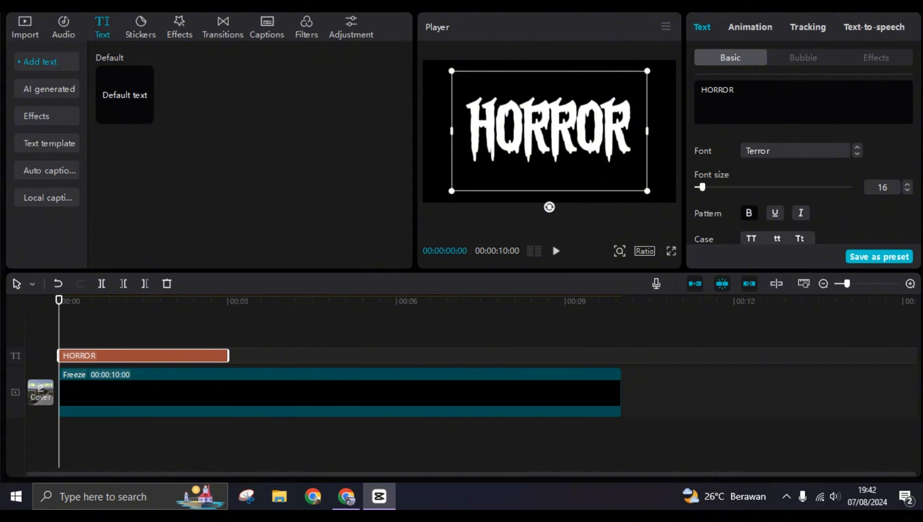
Apply the Flicker entrance animation to the HORROR text with a duration of 2.0 s.
left_click(750, 27)
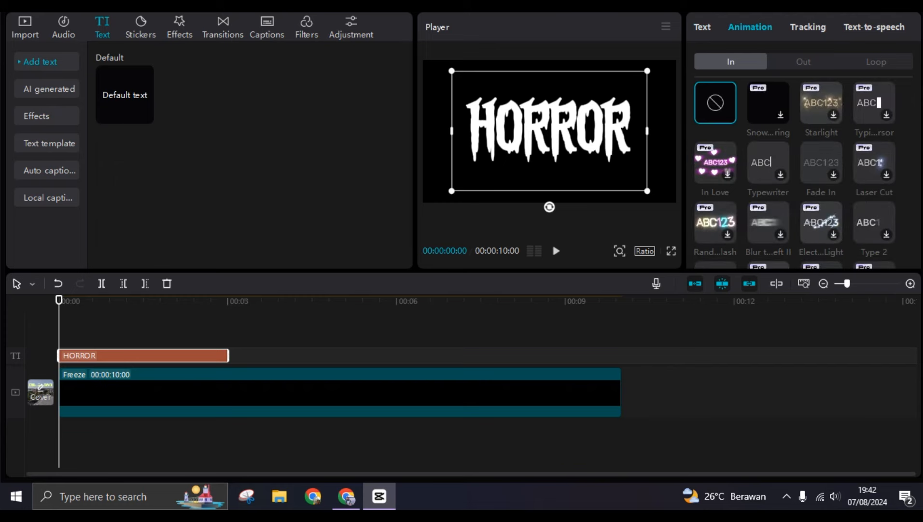
scroll(794, 169, "down", 3)
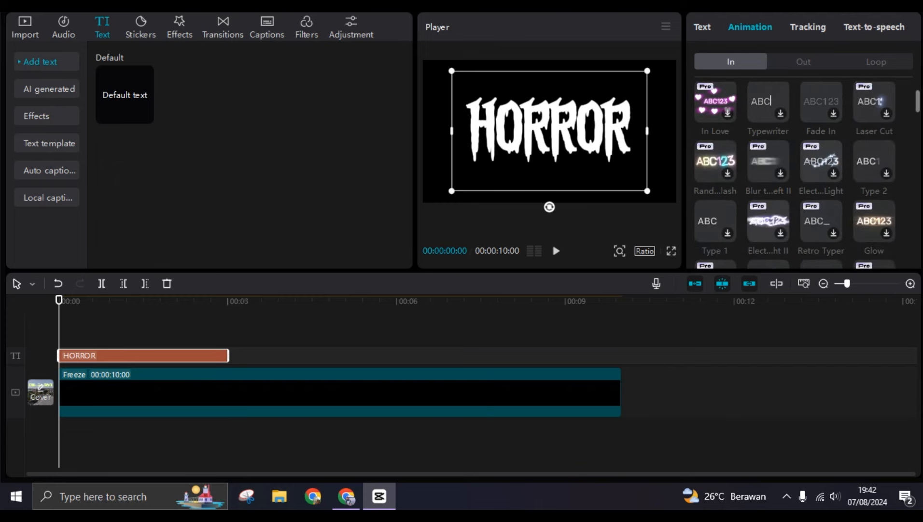
scroll(794, 169, "down", 5)
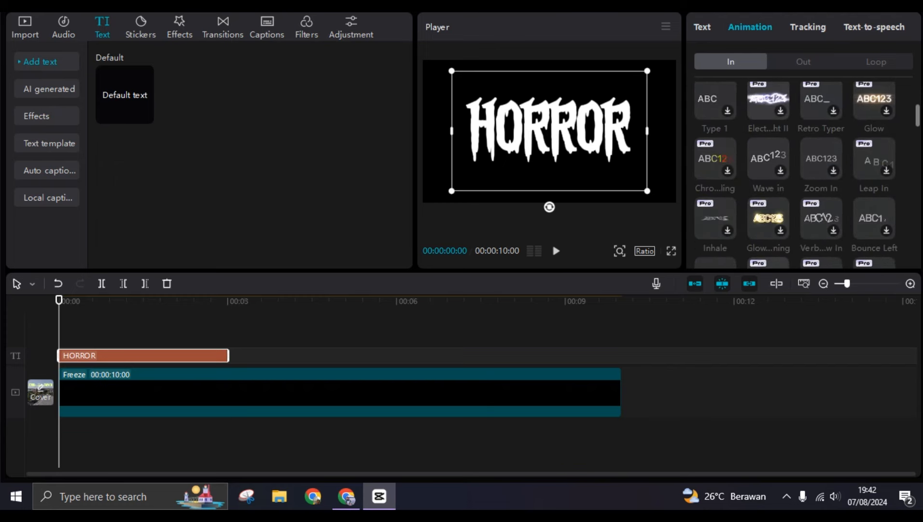
scroll(794, 169, "down", 3)
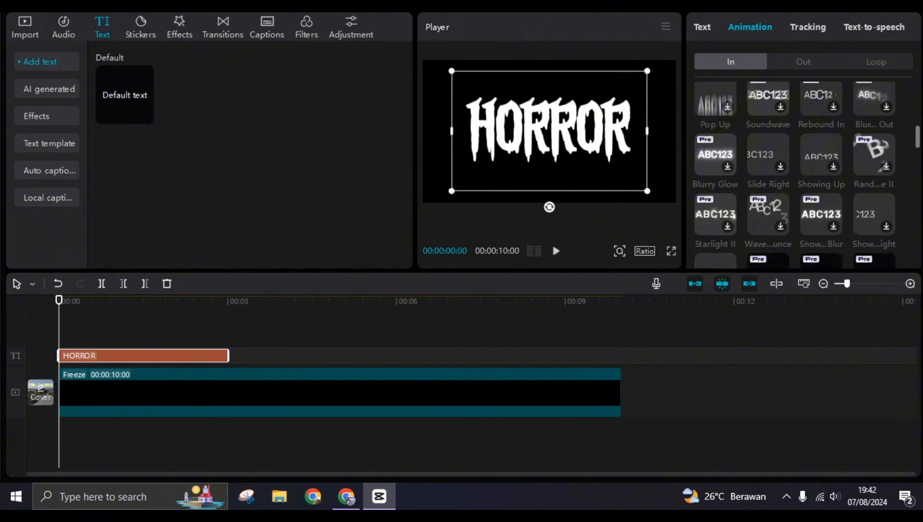
scroll(794, 169, "down", 2)
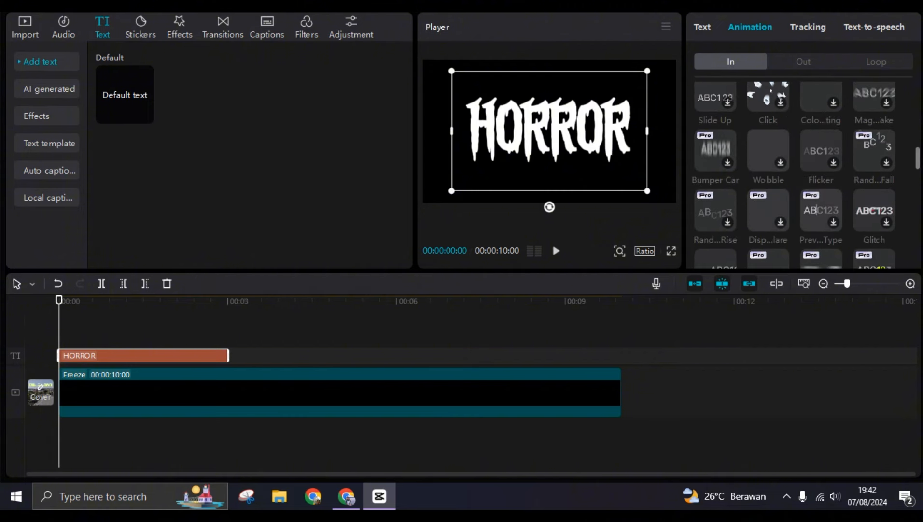
left_click(822, 150)
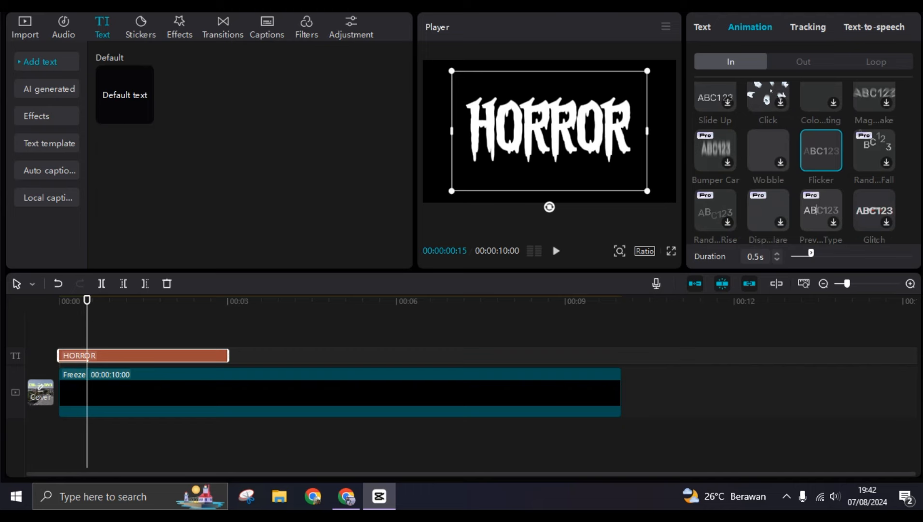
left_click_drag(811, 253, 872, 252)
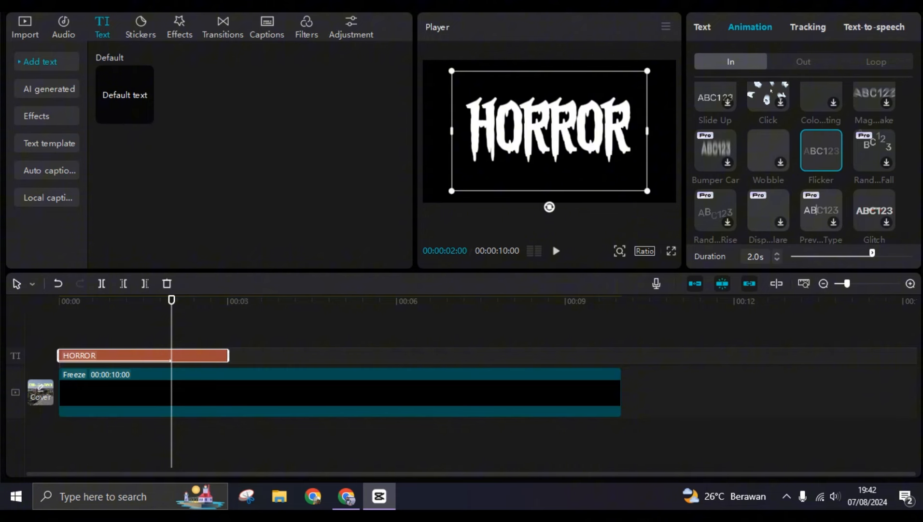
Duplicate the HORROR text clip twice on the same track, ending the last copy at the 10-second mark.
right_click(141, 354)
left_click(160, 183)
right_click(244, 358)
left_click(260, 368)
left_click_drag(242, 354, 303, 374)
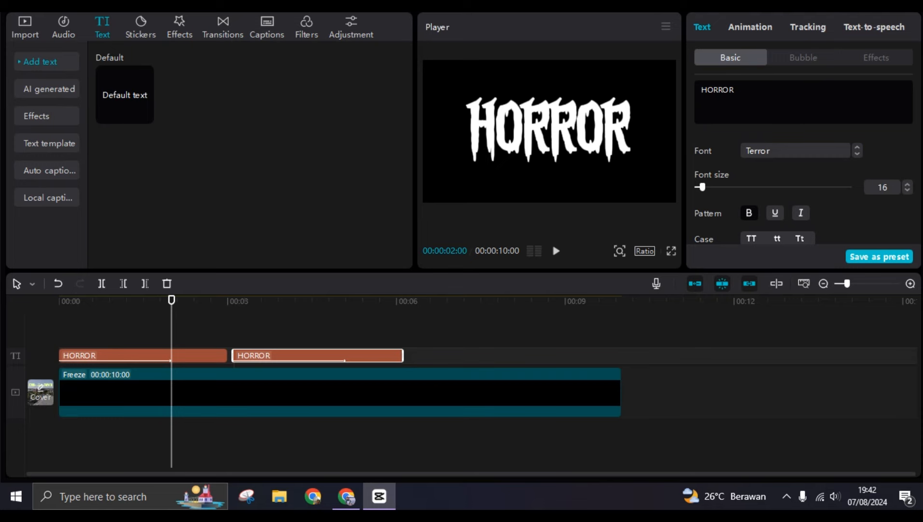
right_click(441, 357)
left_click(459, 368)
left_click_drag(271, 355, 550, 372)
Lengthen and reposition the three text clips so they span the 10-second clip about equally with small gaps between them.
left_click(323, 355)
left_click(142, 355)
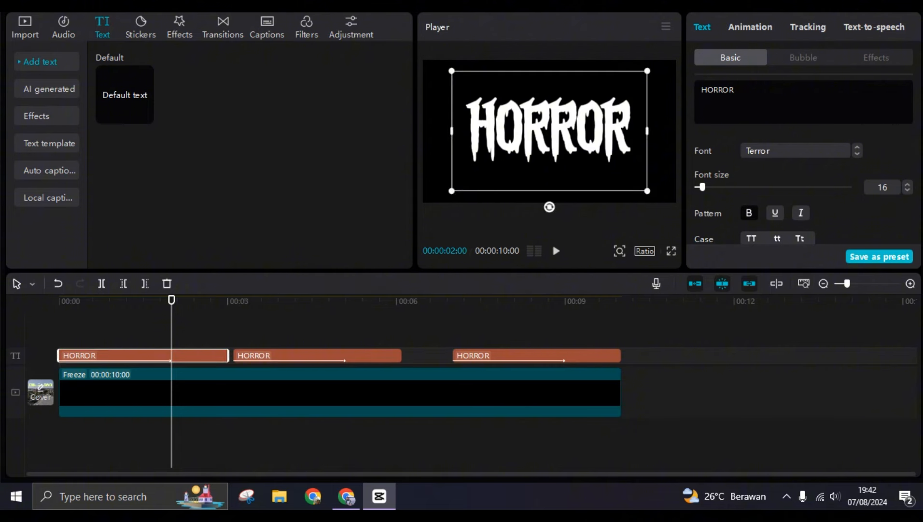
left_click_drag(317, 356, 339, 355)
left_click(212, 355)
left_click_drag(227, 355, 244, 355)
left_click(261, 356)
left_click_drag(425, 356, 439, 355)
left_click(502, 356)
left_click_drag(256, 355, 249, 355)
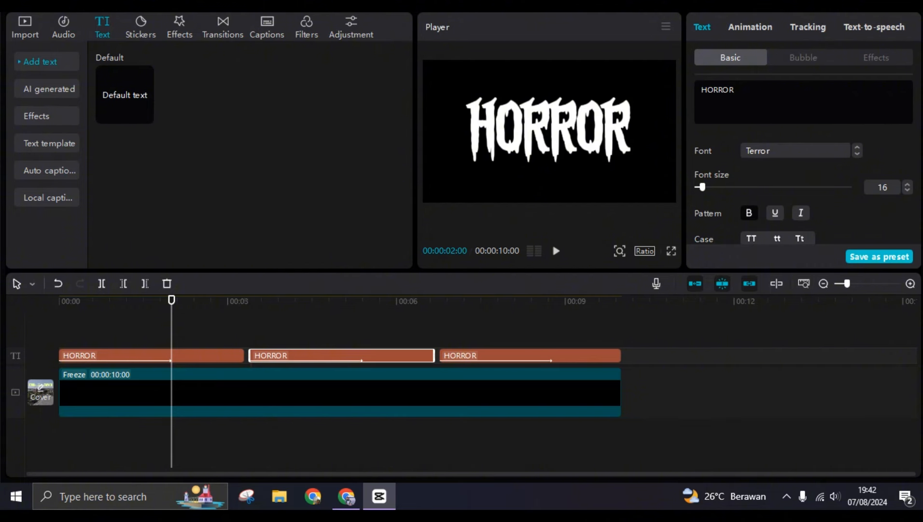
left_click(227, 355)
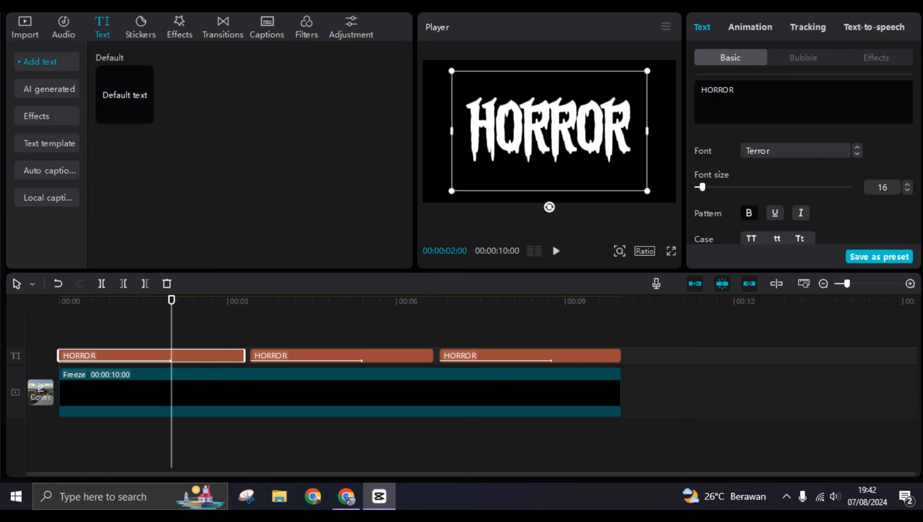
Change the middle text clip's wording to "TEXT INTRO".
left_click(289, 355)
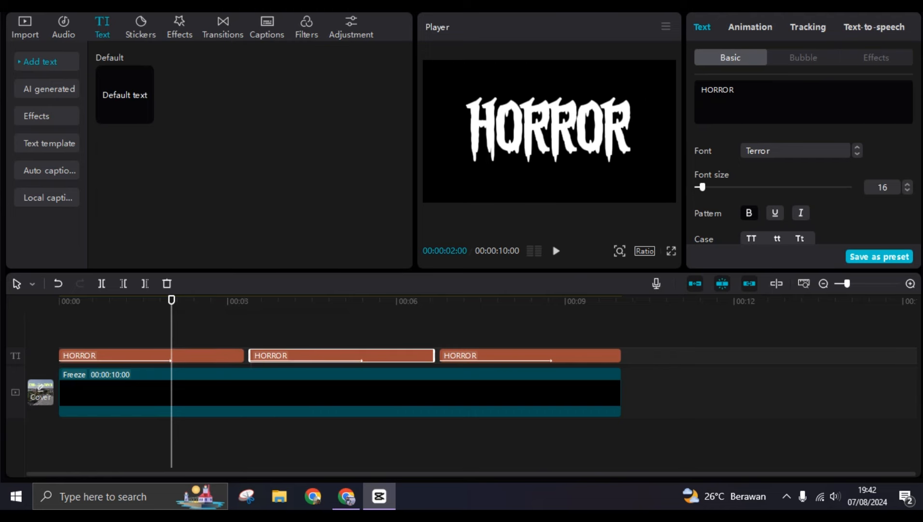
left_click_drag(736, 90, 700, 90)
type("TEXT")
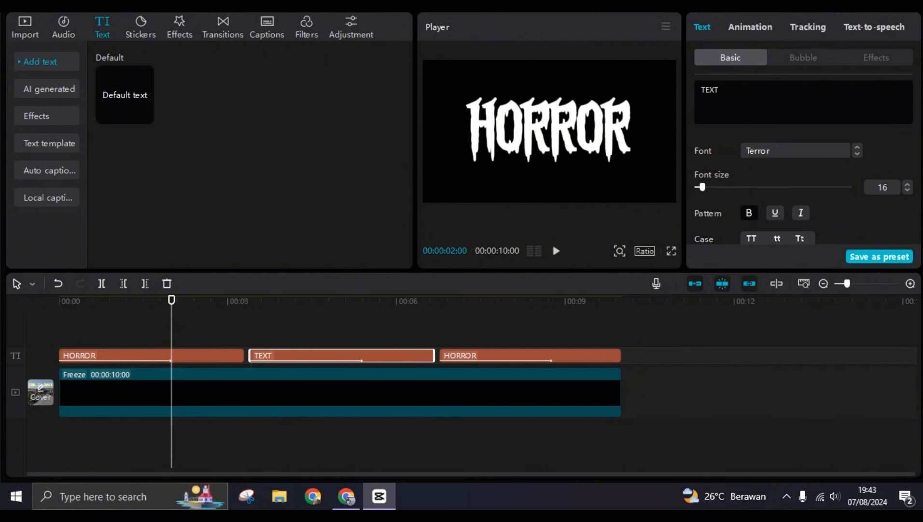
type(" INTRO")
Change the third text clip's wording to "ANIMATION".
left_click(434, 324)
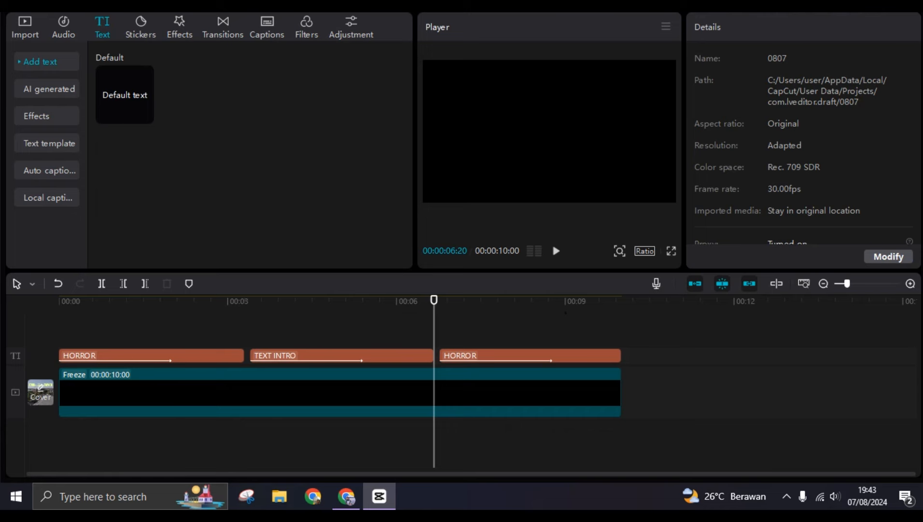
left_click(530, 355)
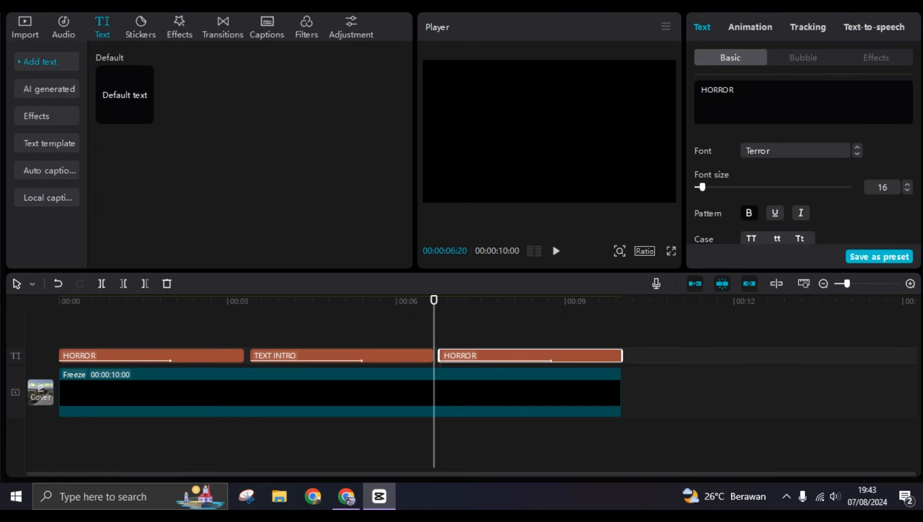
key("ctrl+a")
type("ANIMATION")
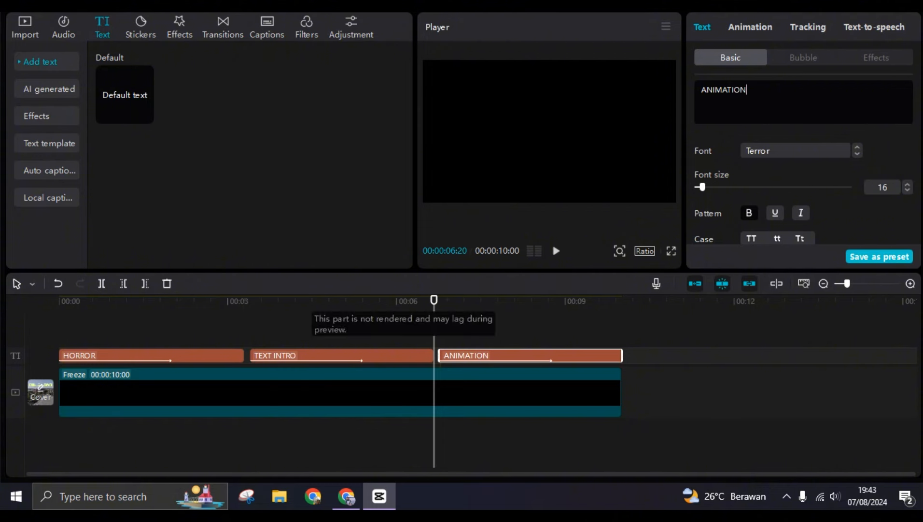
Play back the text sequence from the start of the timeline.
left_click_drag(434, 300, 58, 300)
key("space")
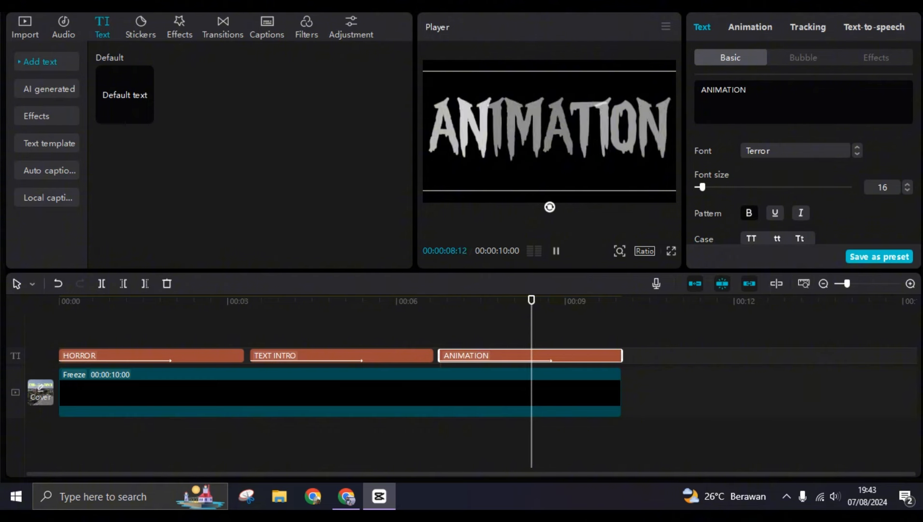
Combine the three text clips and the black background clip into one compound clip.
left_click(640, 433)
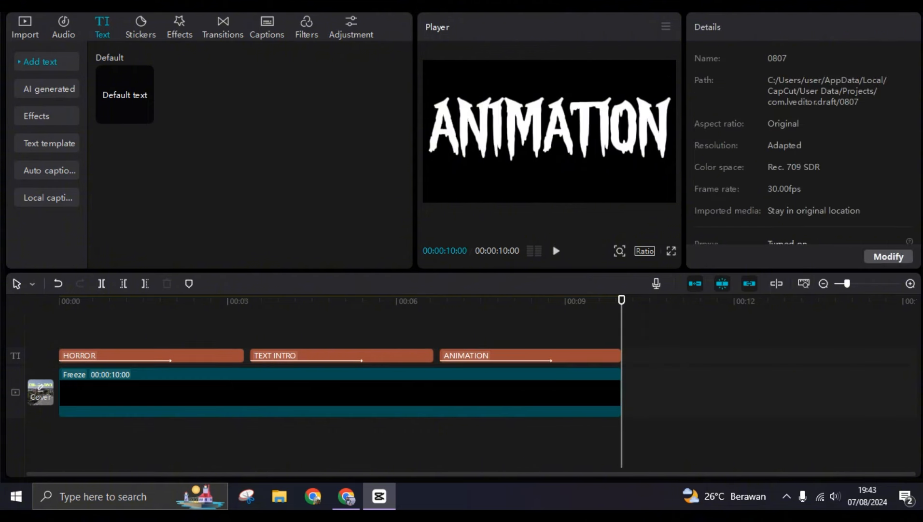
left_click_drag(640, 434, 94, 321)
right_click(184, 384)
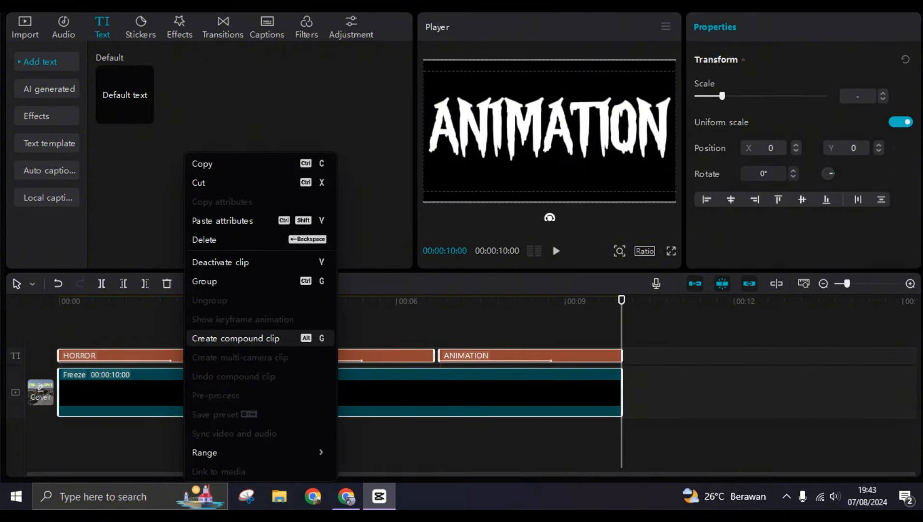
left_click(235, 338)
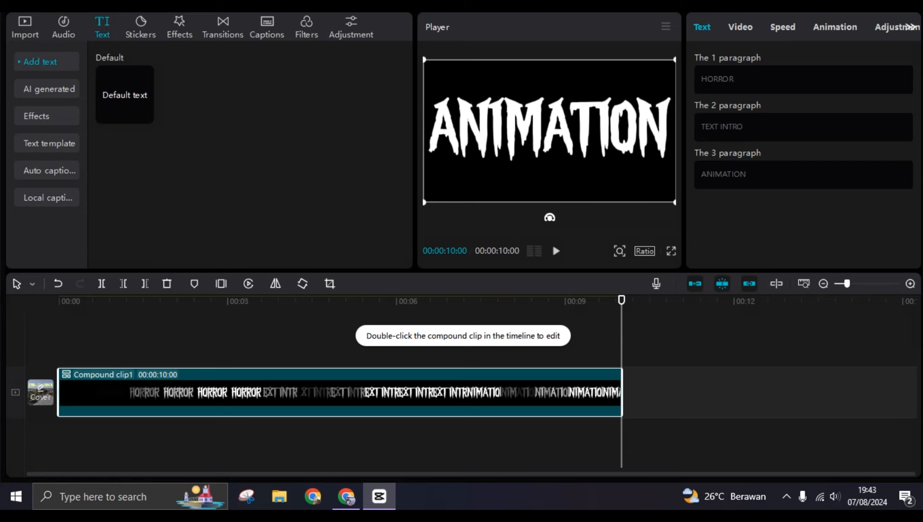
Return the playhead to the start of the timeline and search the video effects for "faulty cassette".
left_click_drag(622, 300, 59, 300)
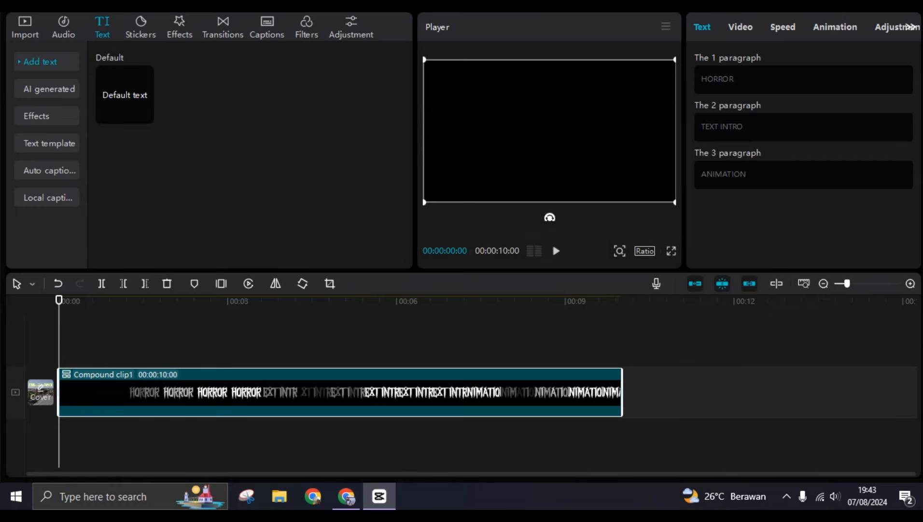
left_click(179, 27)
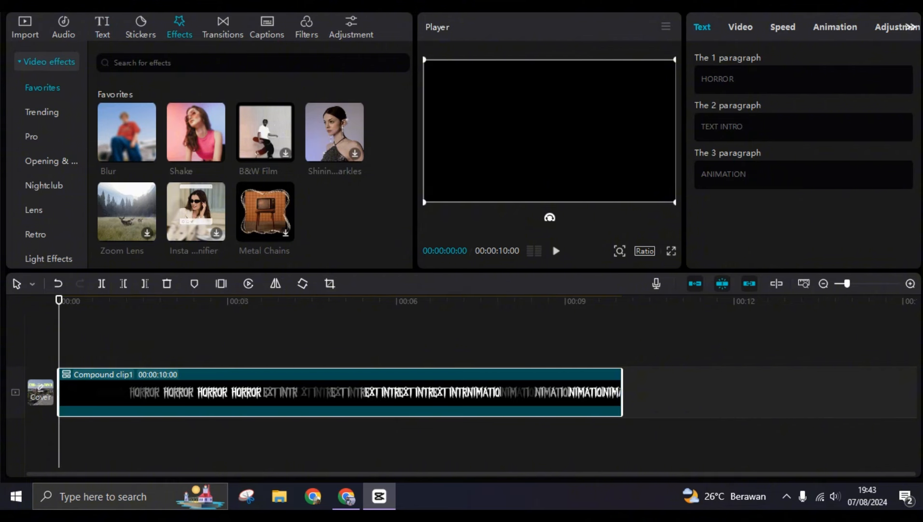
left_click(253, 62)
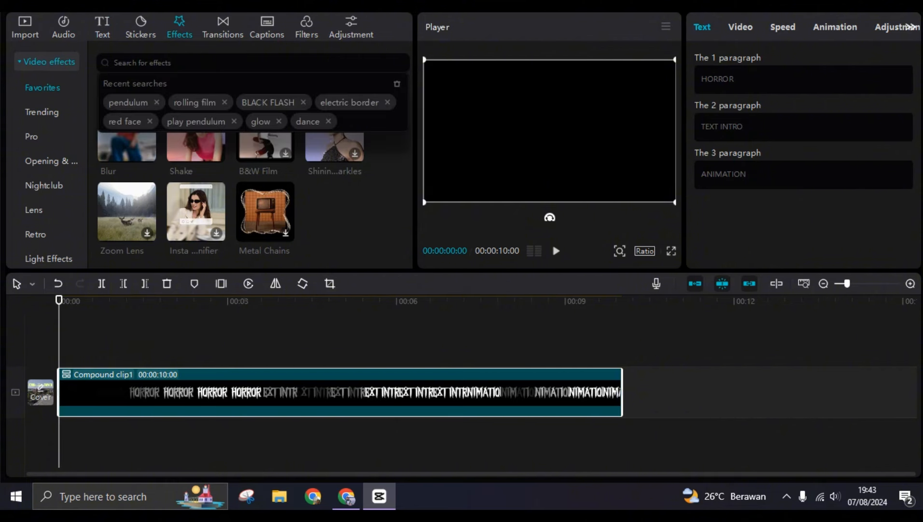
type("FA")
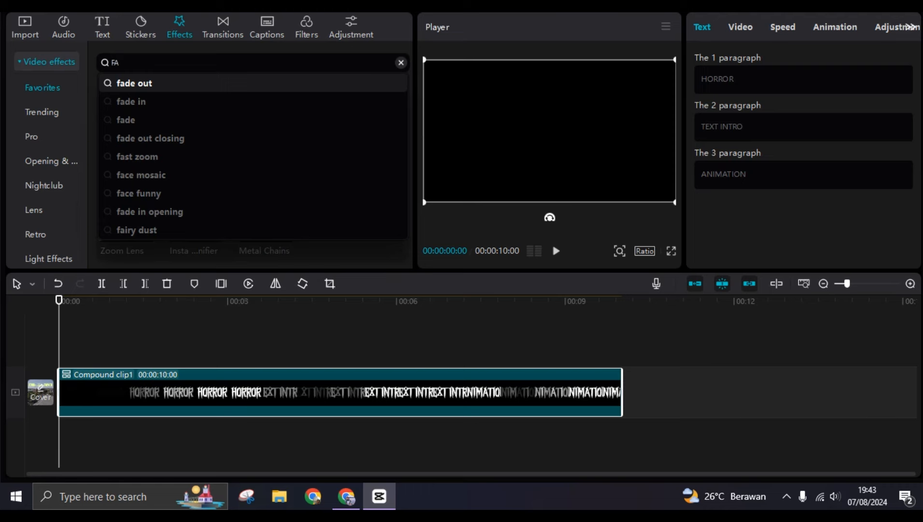
type("ULT")
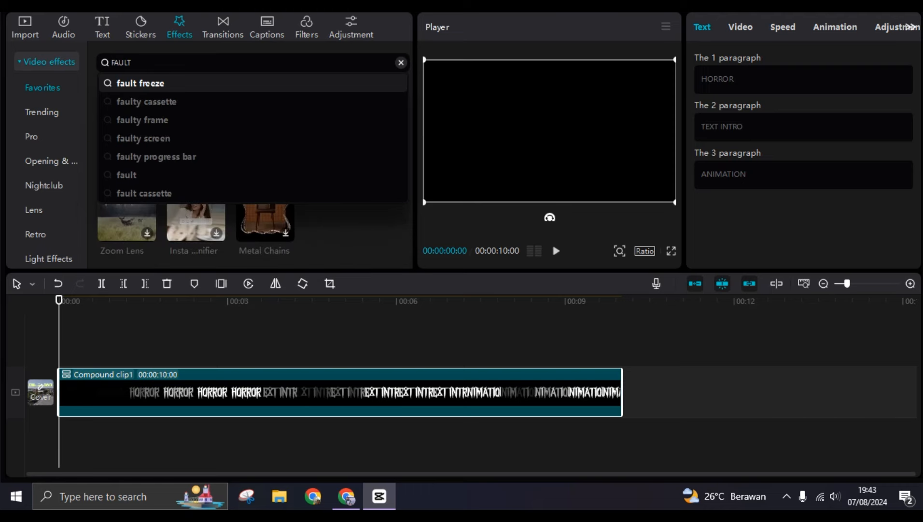
key("Down")
key("Down")
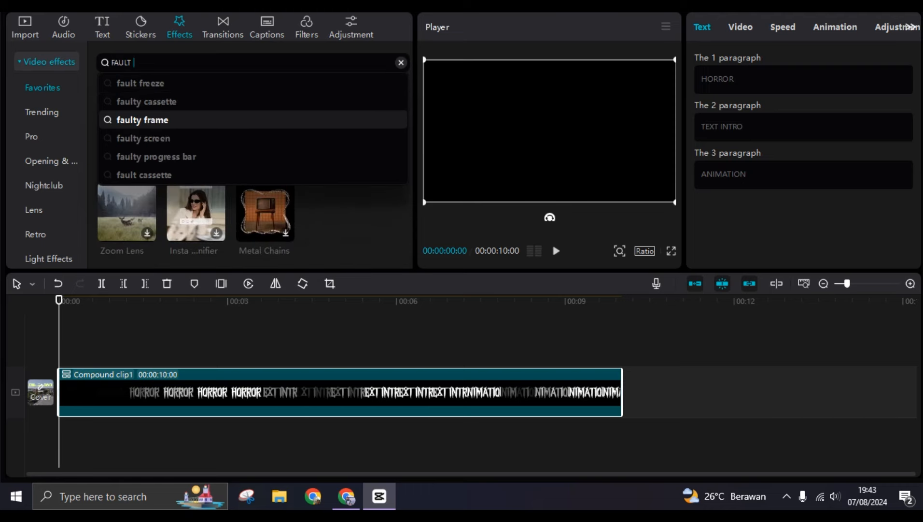
key("Up")
key("Return")
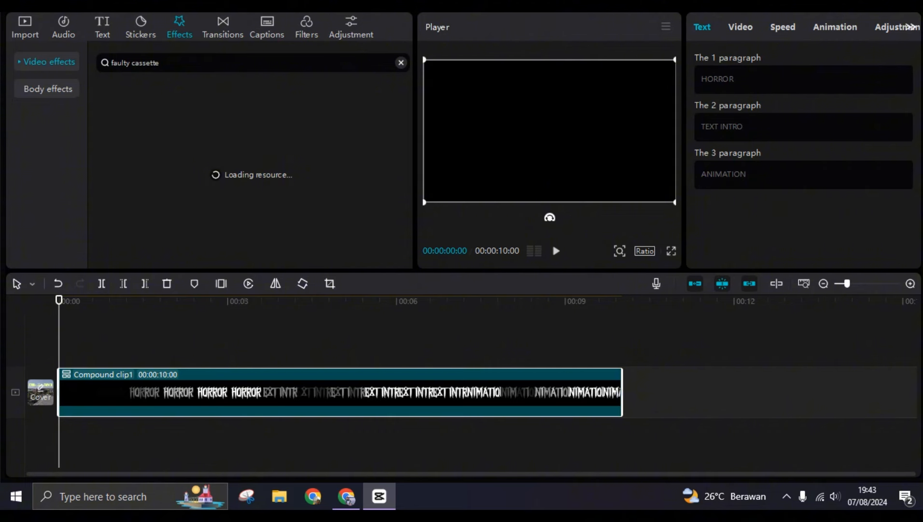
Add the Faulty Cassette effect above the compound clip and extend it to the clip's full 10 seconds.
scroll(231, 169, "down", 1)
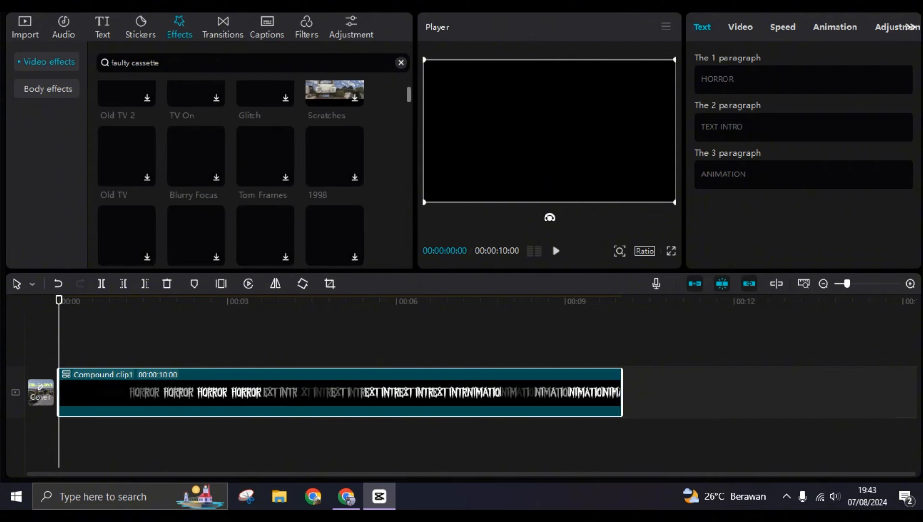
scroll(231, 174, "down", 1)
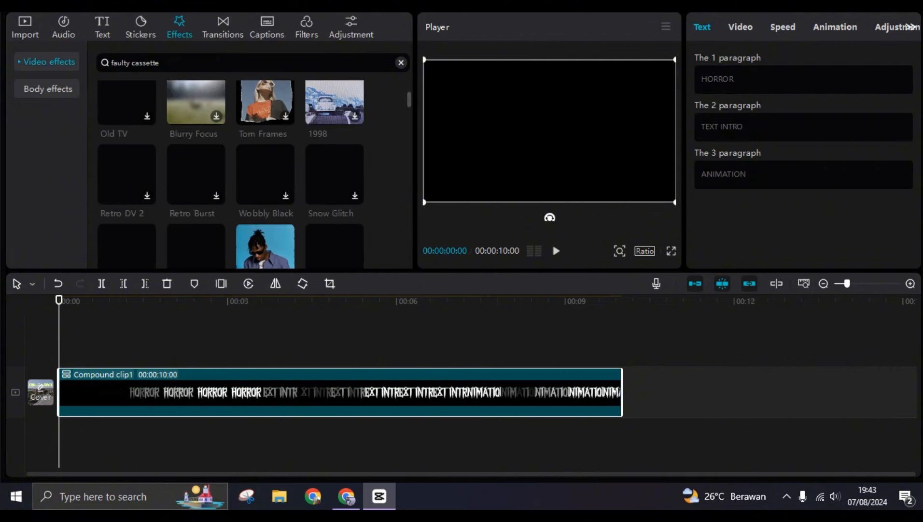
scroll(231, 174, "down", 1)
scroll(230, 174, "down", 2)
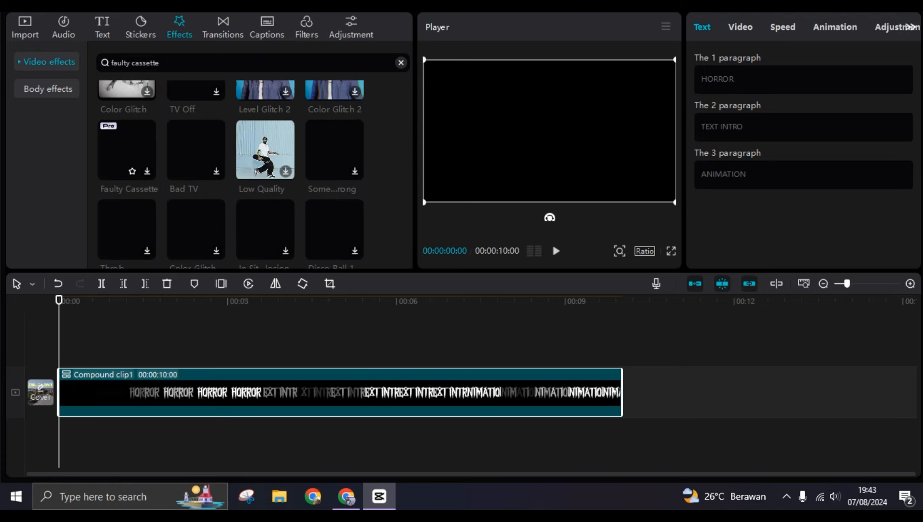
left_click(127, 150)
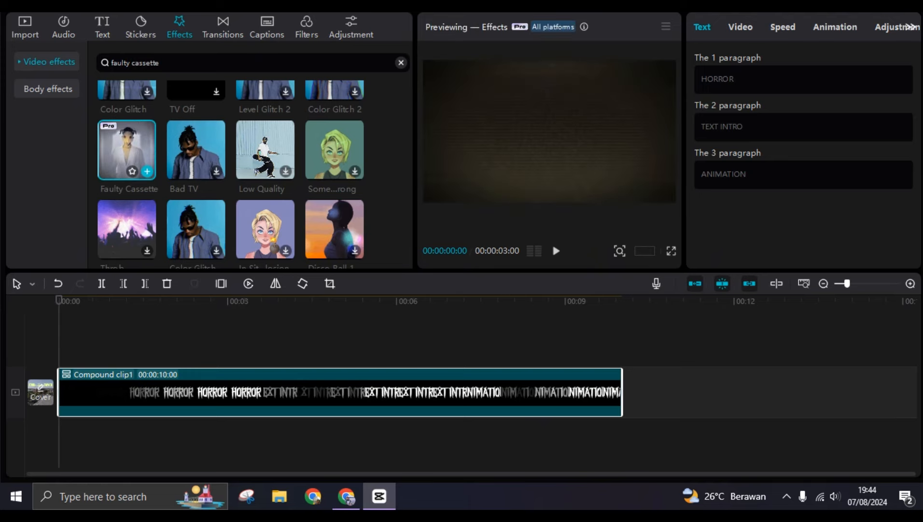
left_click_drag(229, 356, 623, 355)
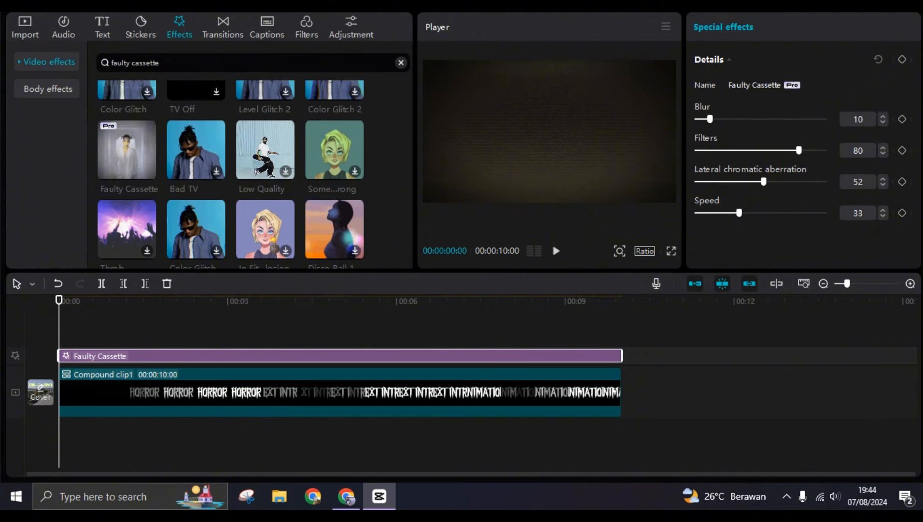
Search the video effects for "NEGATIVE STROBE".
key("ctrl+a")
type("NGE")
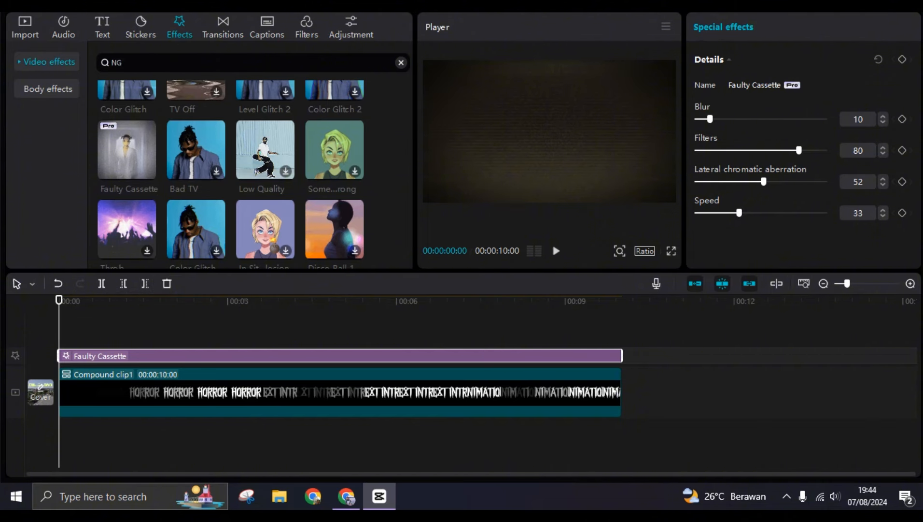
key("BackSpace")
key("BackSpace")
type("EGA")
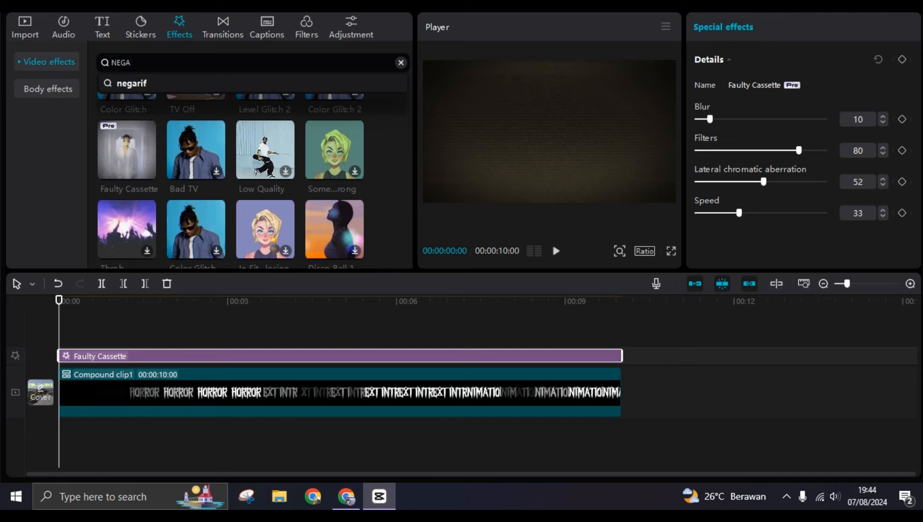
type("TIV")
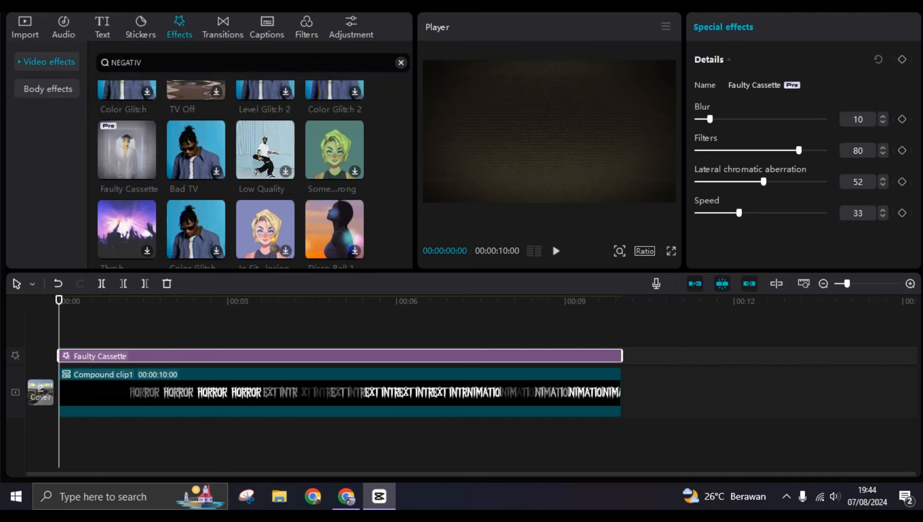
type("E STROBE")
key("Return")
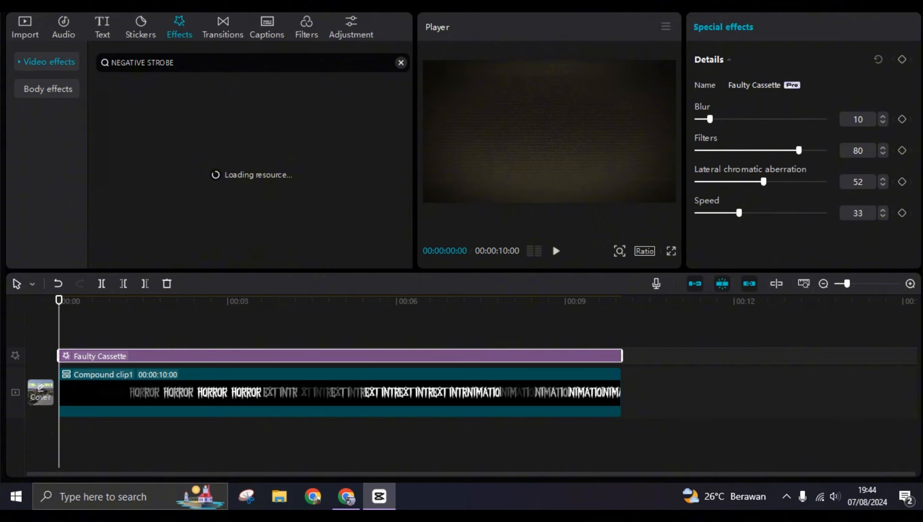
Add the first Negative effect above Faulty Cassette and extend it to the end of the compound clip.
scroll(253, 174, "down", 4)
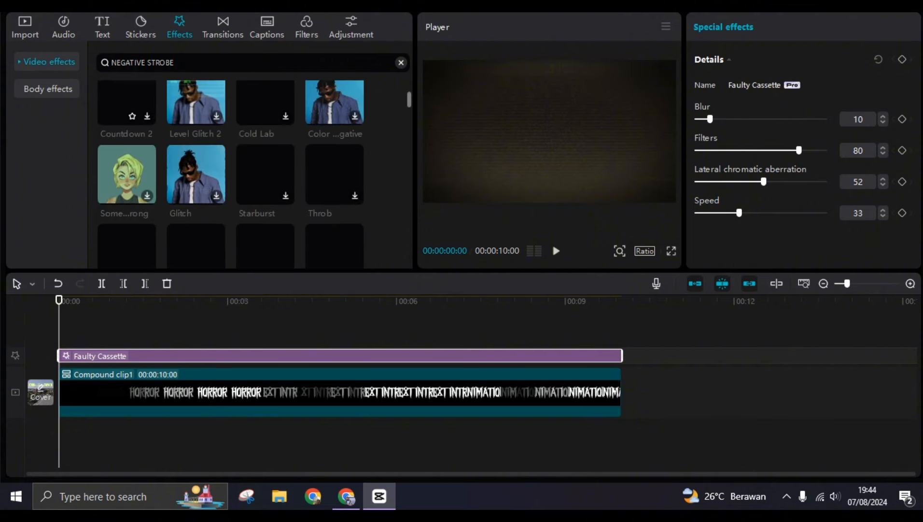
scroll(128, 123, "down", 2)
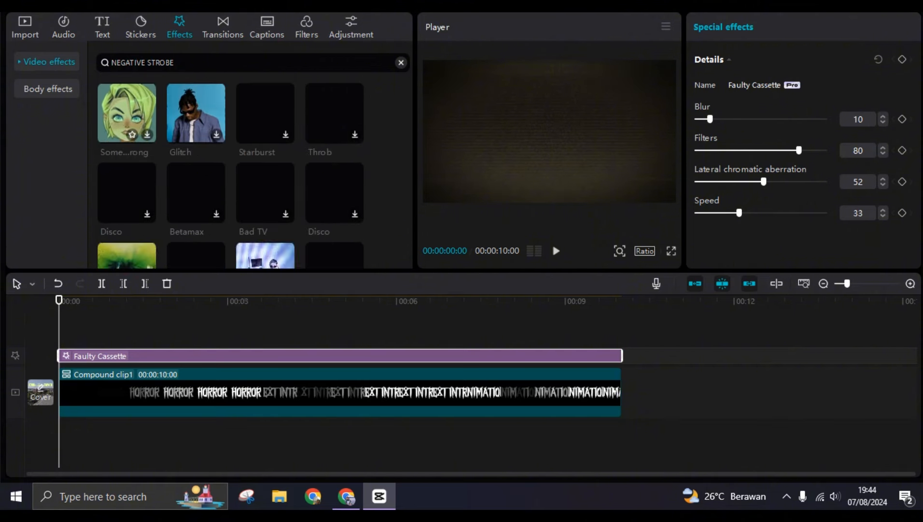
scroll(127, 124, "up", 6)
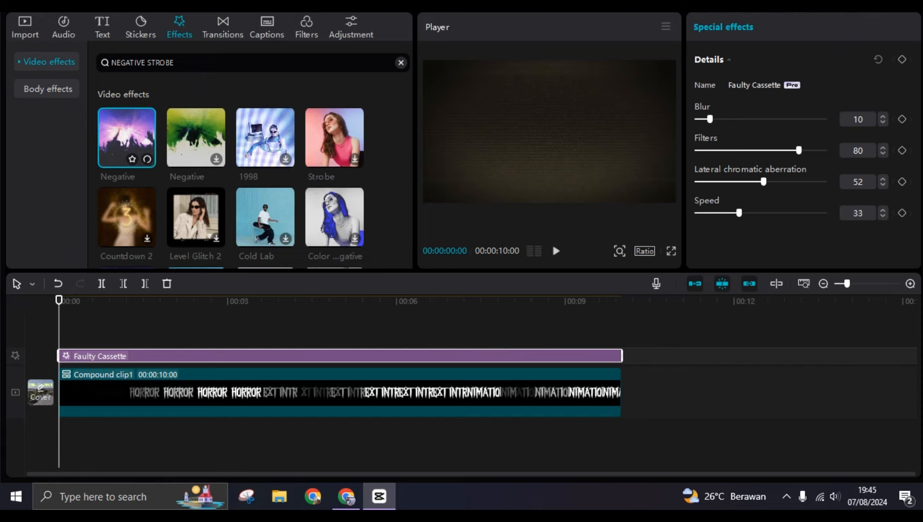
left_click(112, 140)
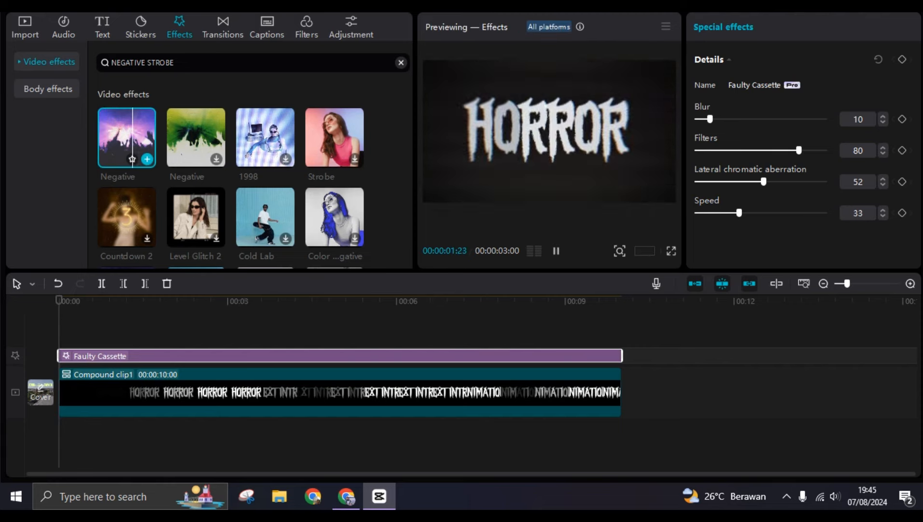
left_click(148, 159)
left_click_drag(229, 355, 622, 355)
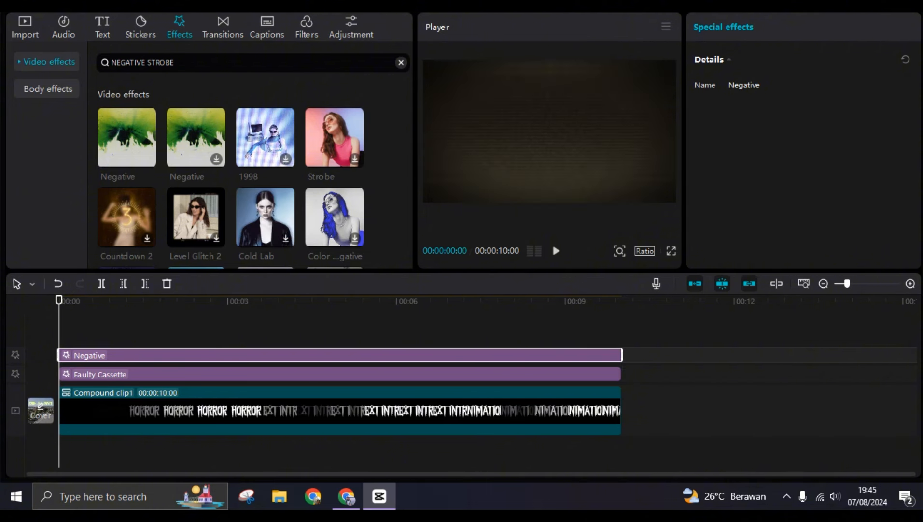
Search the video effects for "FOG", add the first Fog effect, and extend it to the end of the compound clip.
left_click(401, 63)
left_click(253, 63)
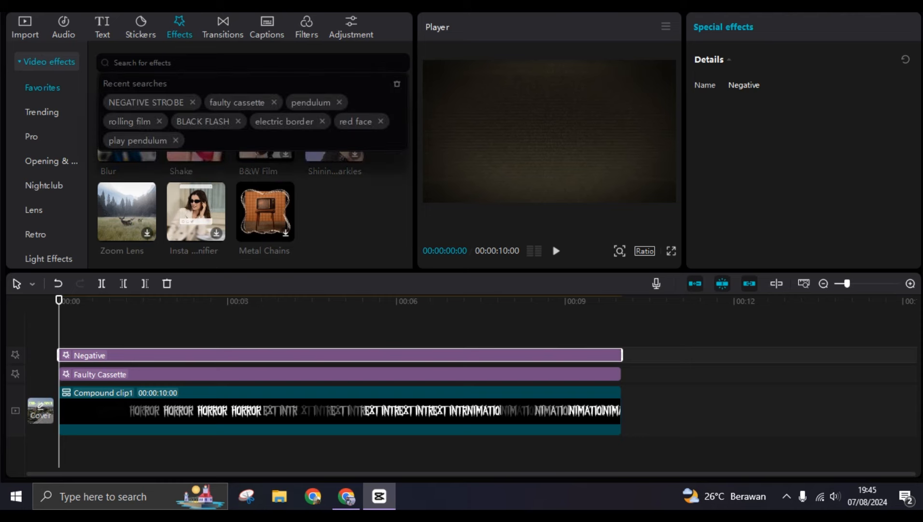
type("FOG")
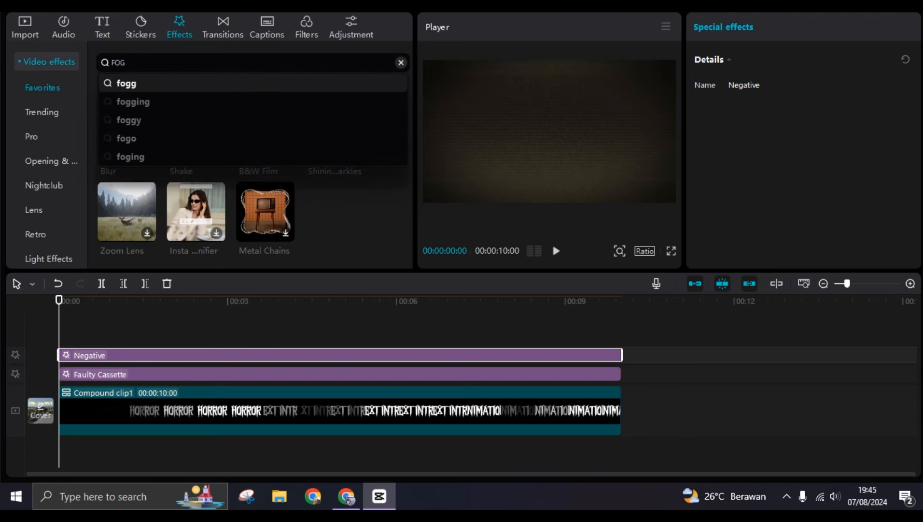
key("Return")
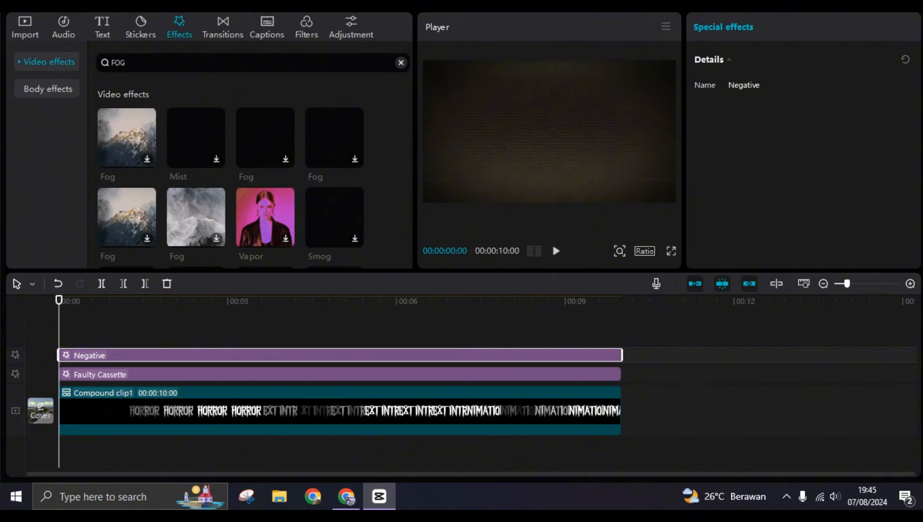
left_click(127, 137)
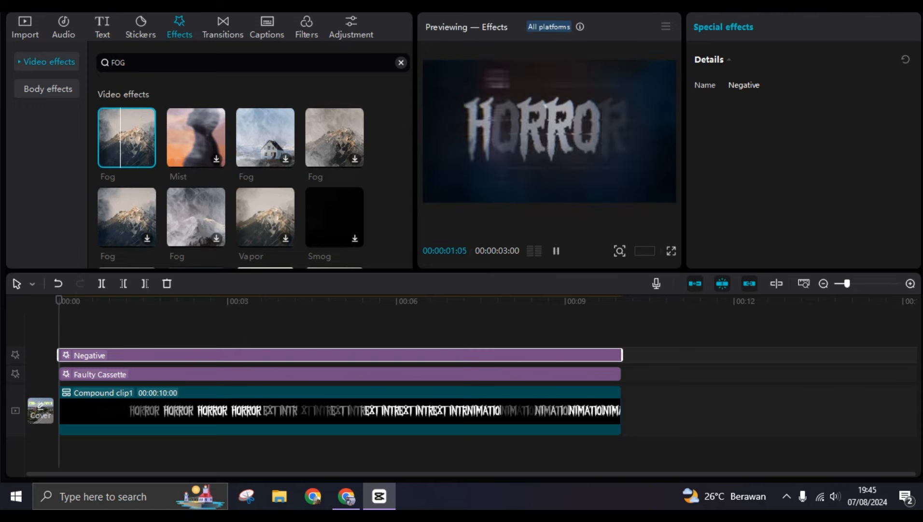
left_click(147, 159)
left_click_drag(227, 355, 622, 355)
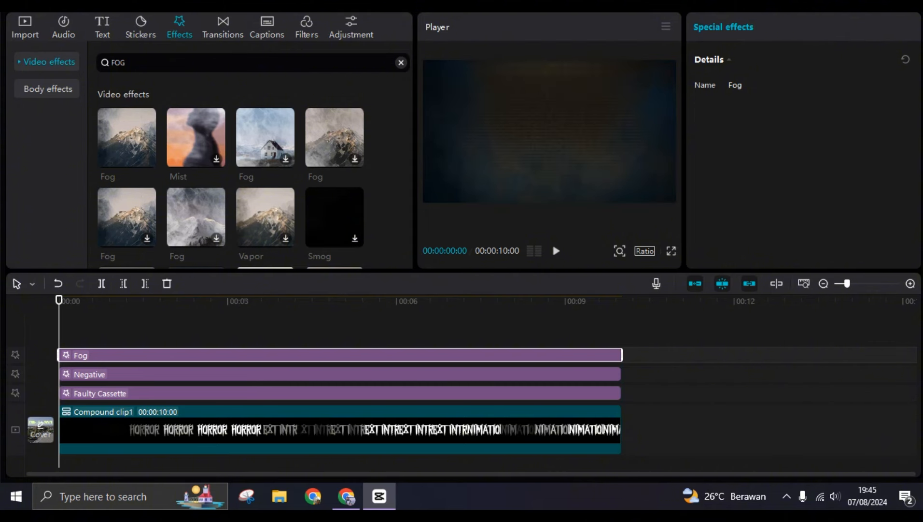
Search the sound effects library for "CREEPY".
left_click(63, 27)
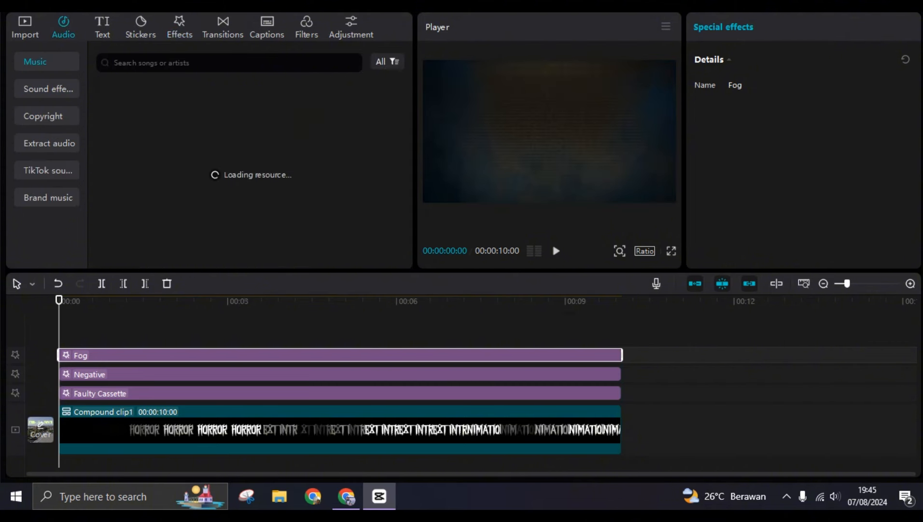
left_click(47, 89)
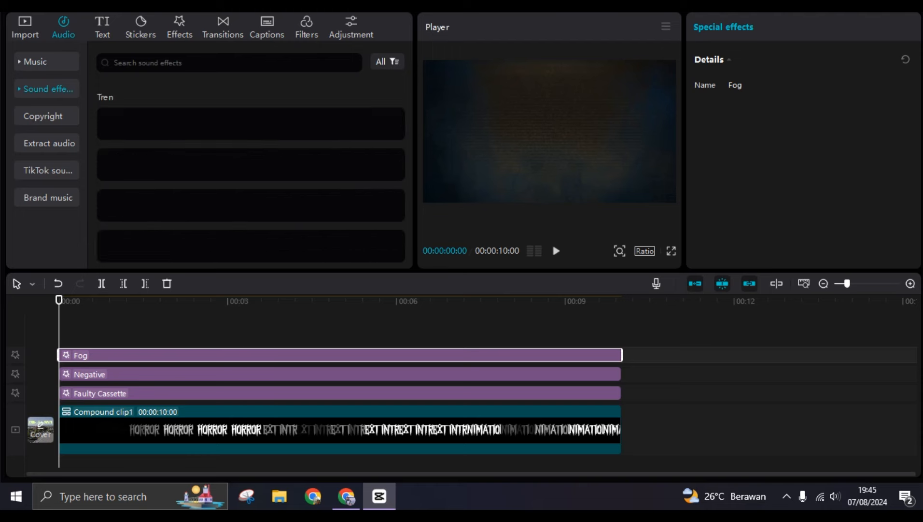
left_click(229, 62)
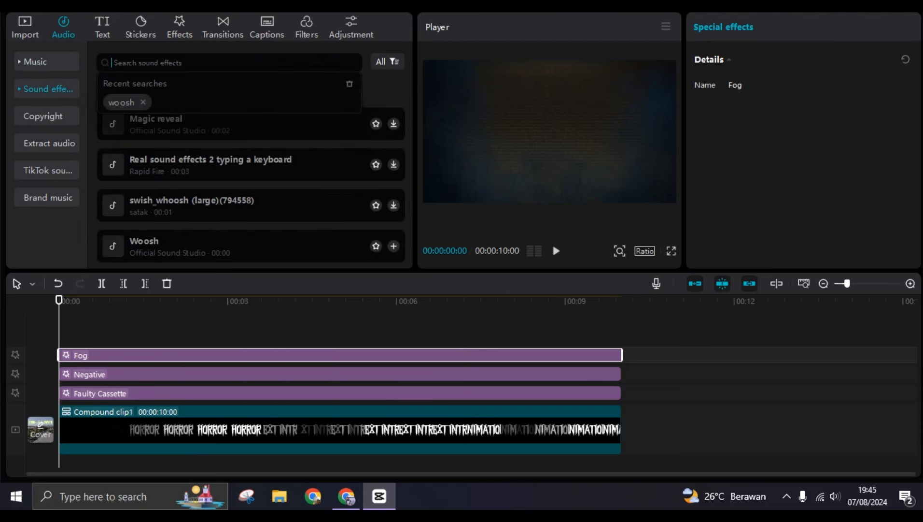
type("CREEPY")
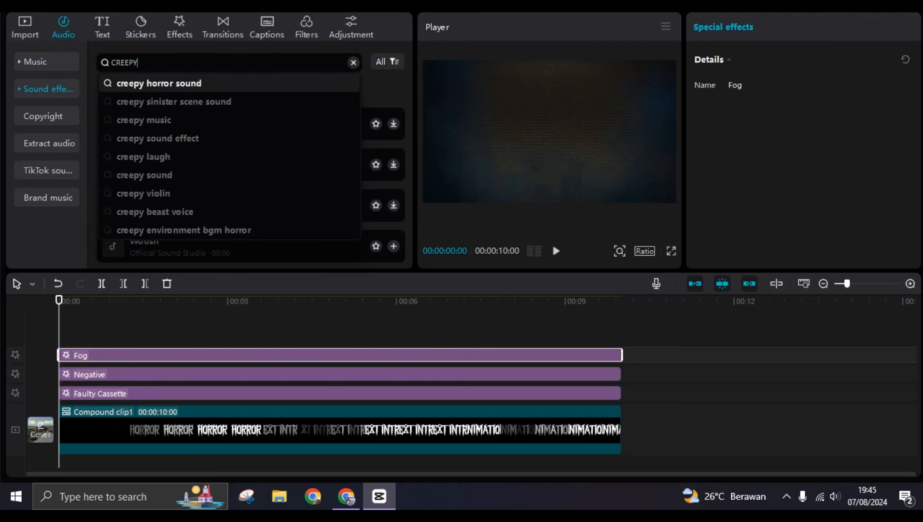
key("Return")
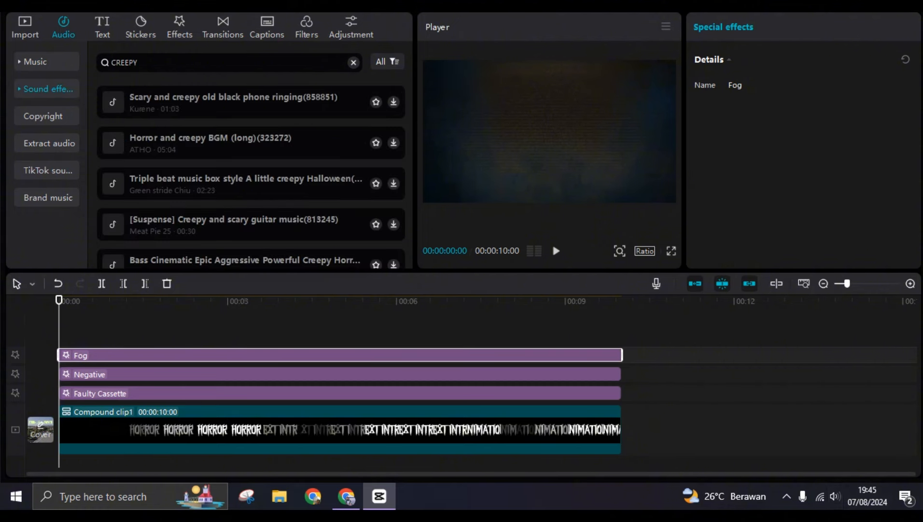
Preview the "Horror and creepy BGM (long)(323272)" sound effect and add it to the timeline at the start of the compound clip.
left_click(835, 497)
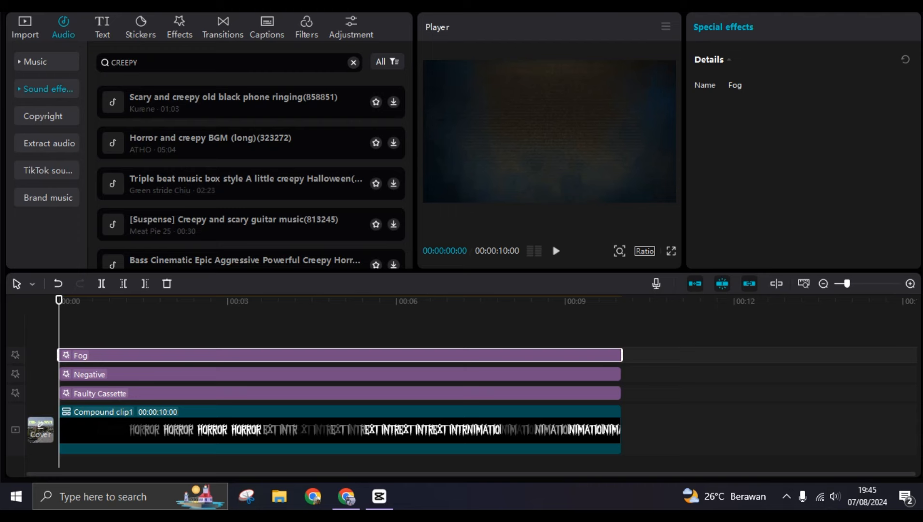
left_click(242, 143)
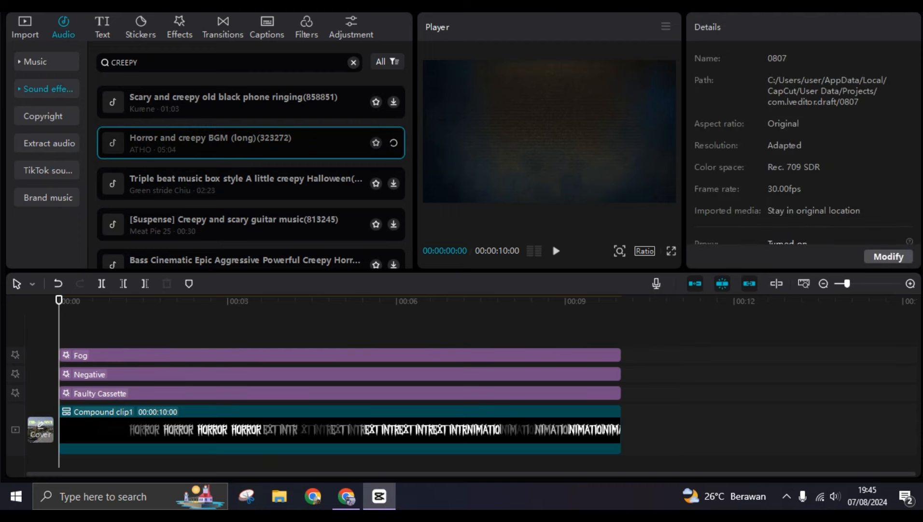
left_click(241, 102)
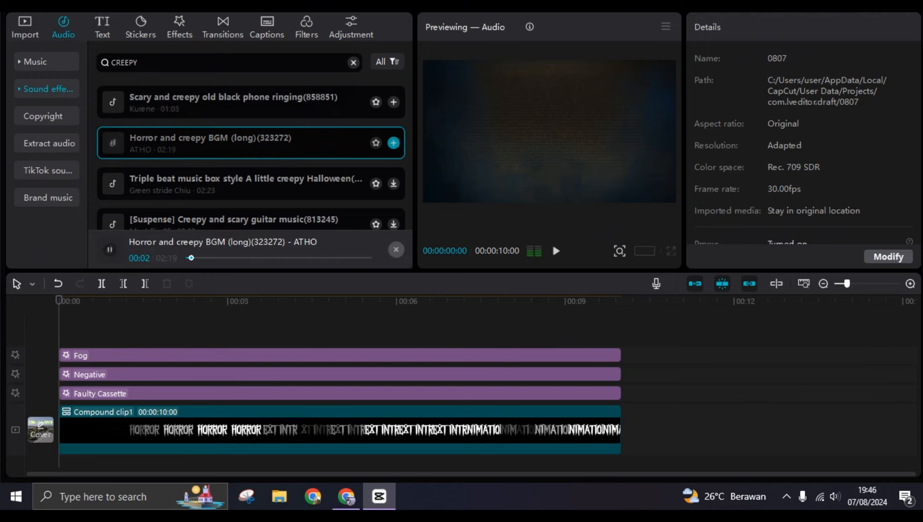
left_click(393, 143)
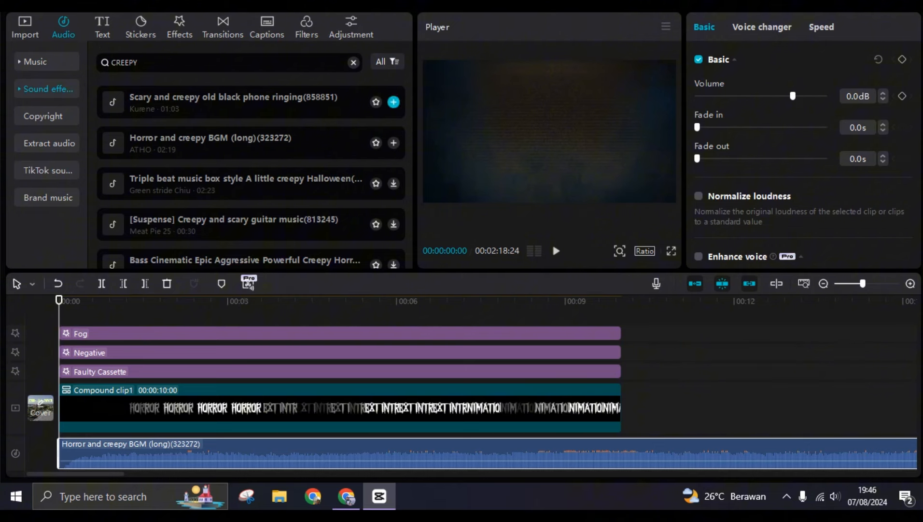
Preview the "Scary and creepy old black phone ringing(858851)" sound effect and add it at the start on its own audio track.
left_click(299, 102)
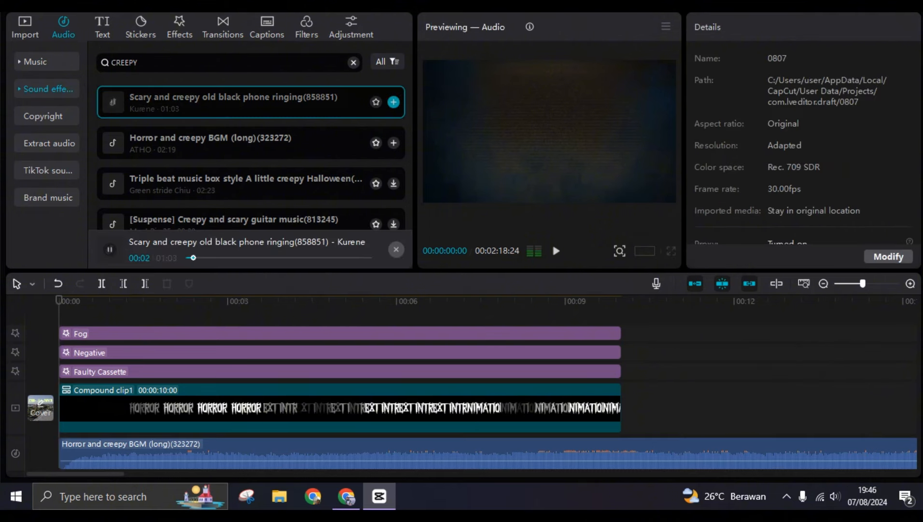
key("space")
left_click(394, 101)
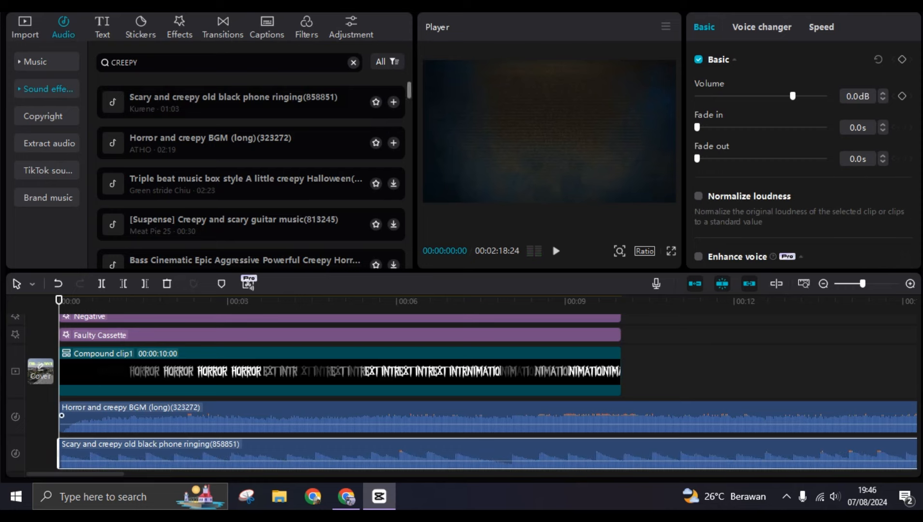
Trim the ends of both audio clips at 00:00:10:00 so they end with the compound clip.
left_click_drag(59, 300, 622, 300)
left_click(649, 416)
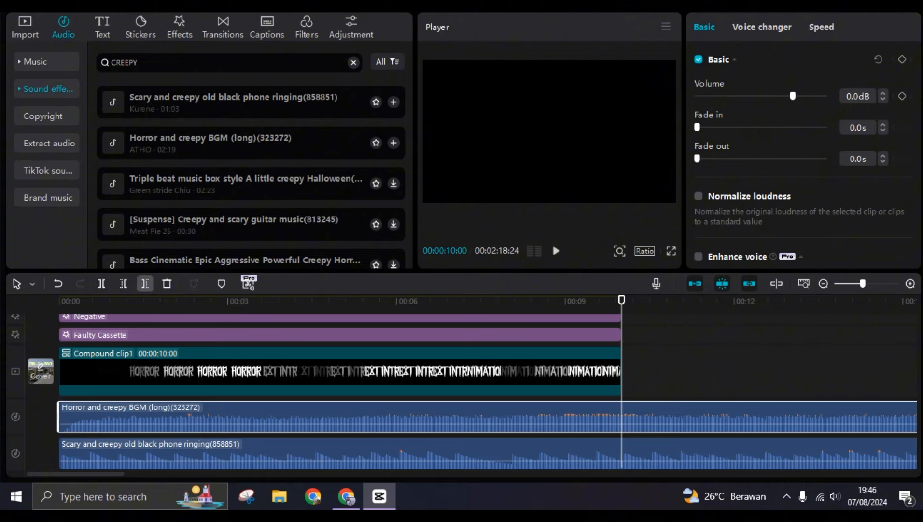
left_click(145, 283)
left_click(189, 457)
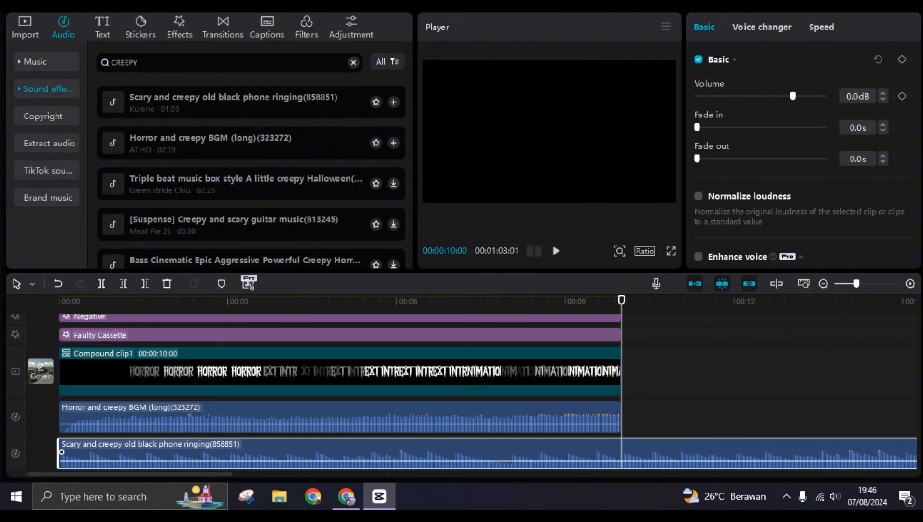
left_click(145, 284)
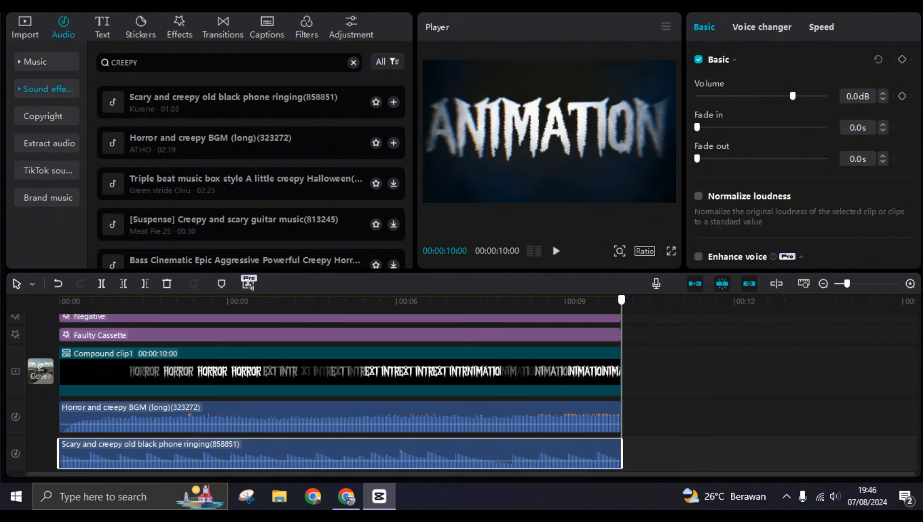
Play the intro from the beginning to check the titles, effects and both sounds, stop playback, and open the system speaker volume control.
key("Home")
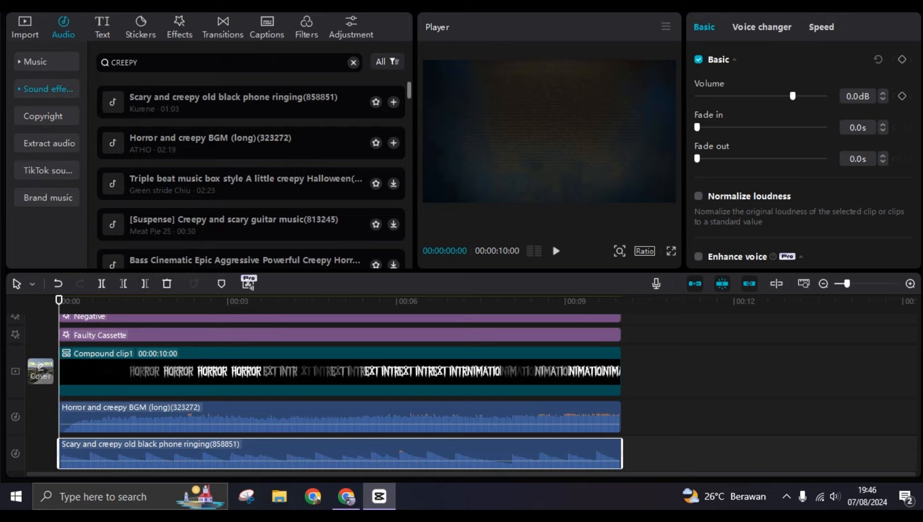
key("space")
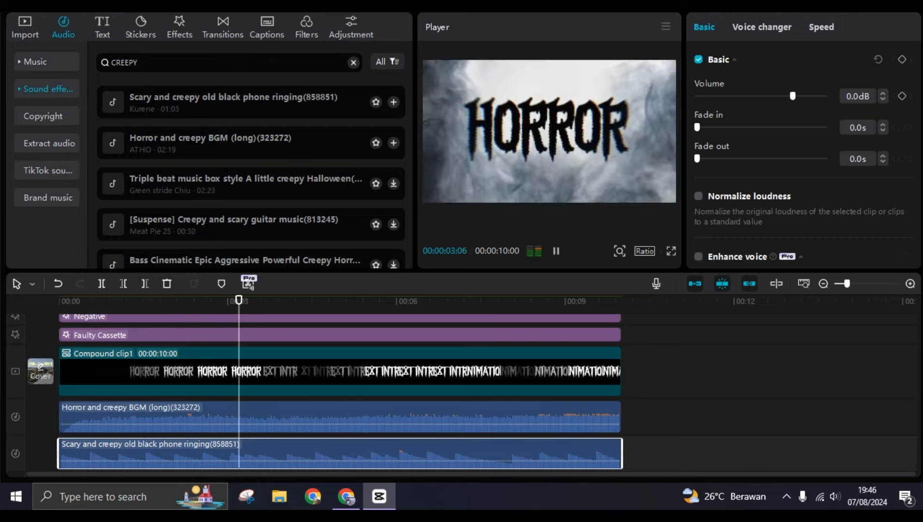
key("space")
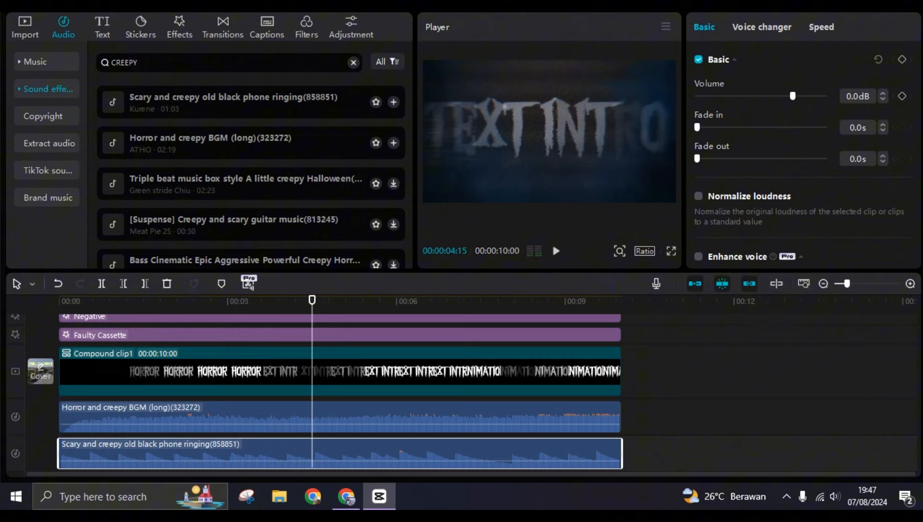
left_click(834, 496)
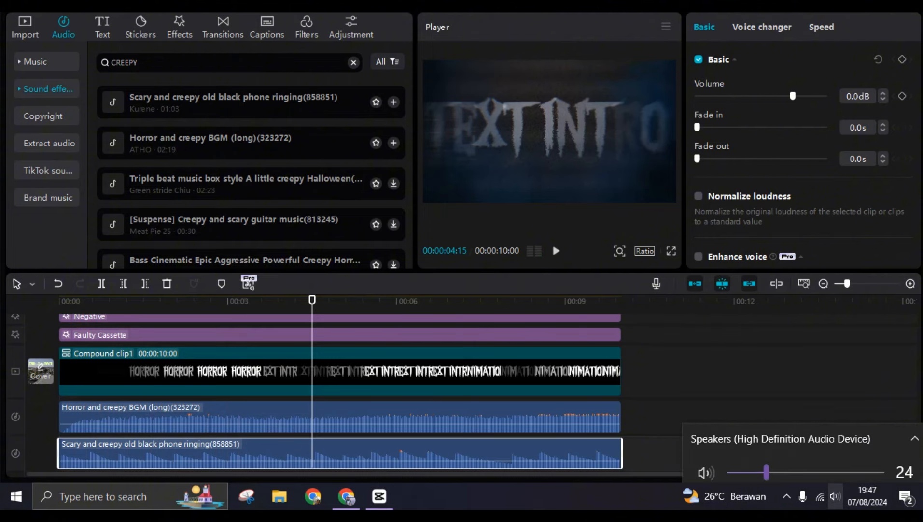